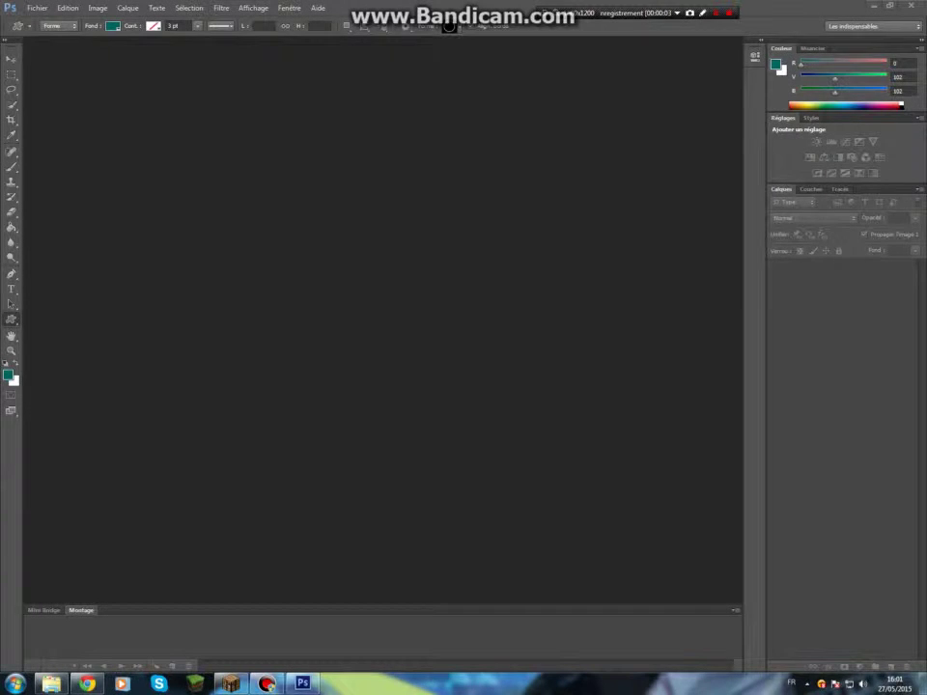
Create a new white RGB document, 600 × 600 pixels at 72 pixels/inch
left_click(37, 7)
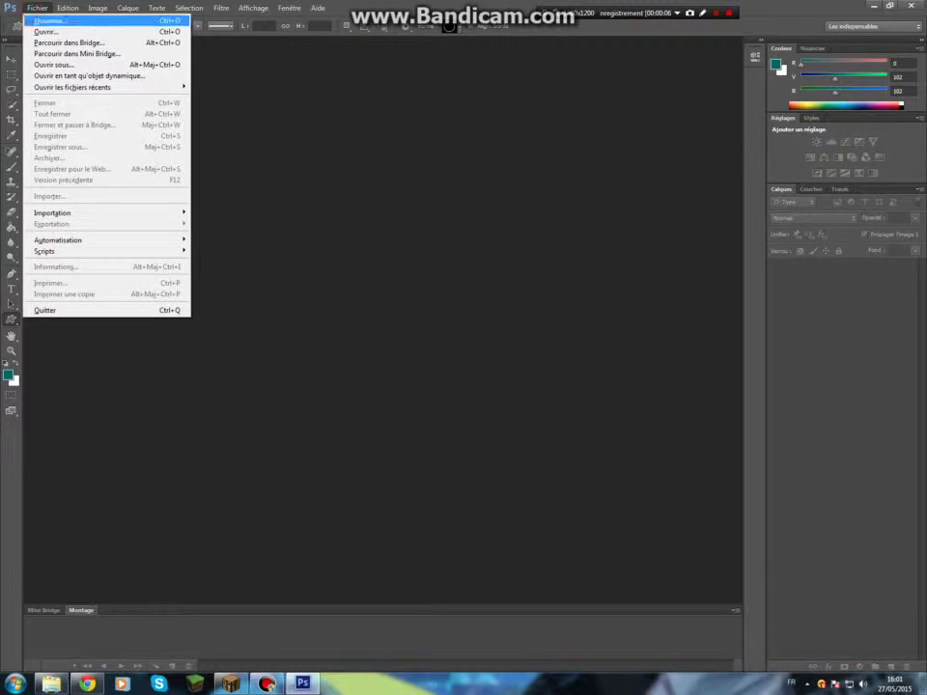
left_click(44, 25)
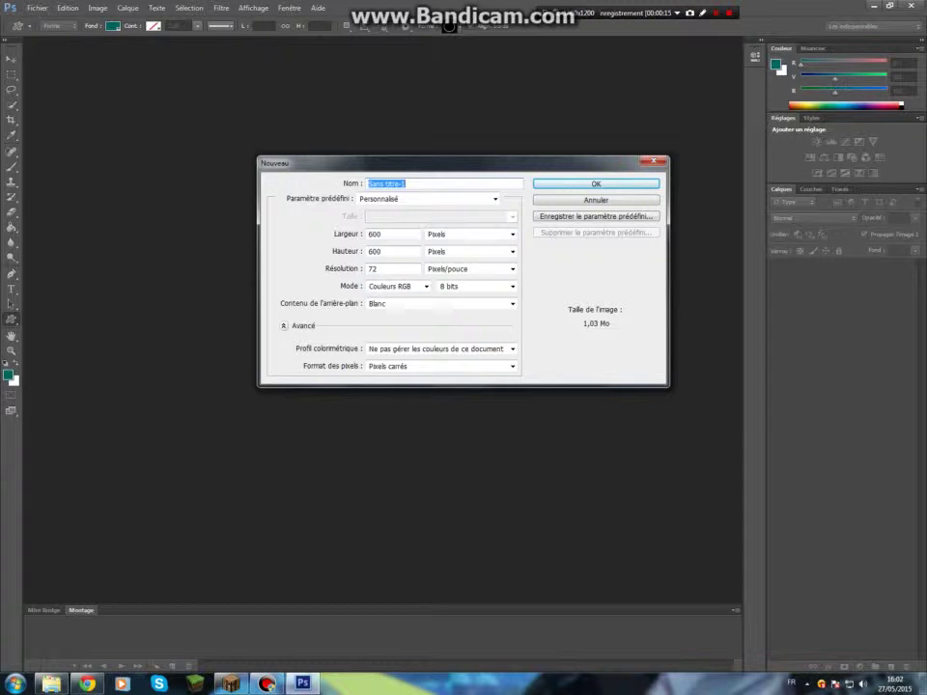
left_click(513, 234)
left_click(512, 234)
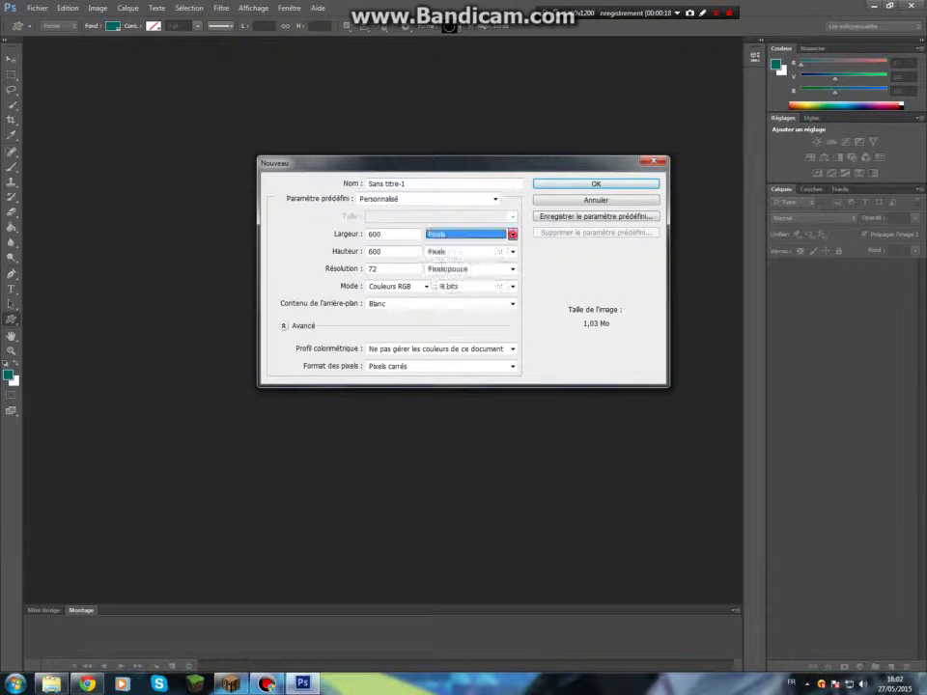
left_click(512, 251)
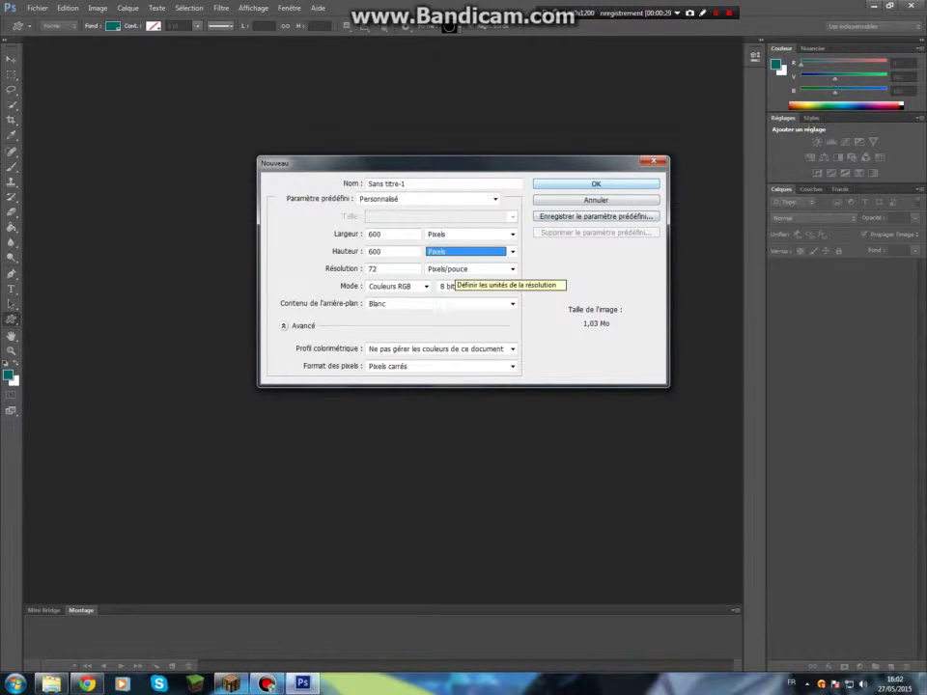
left_click(569, 186)
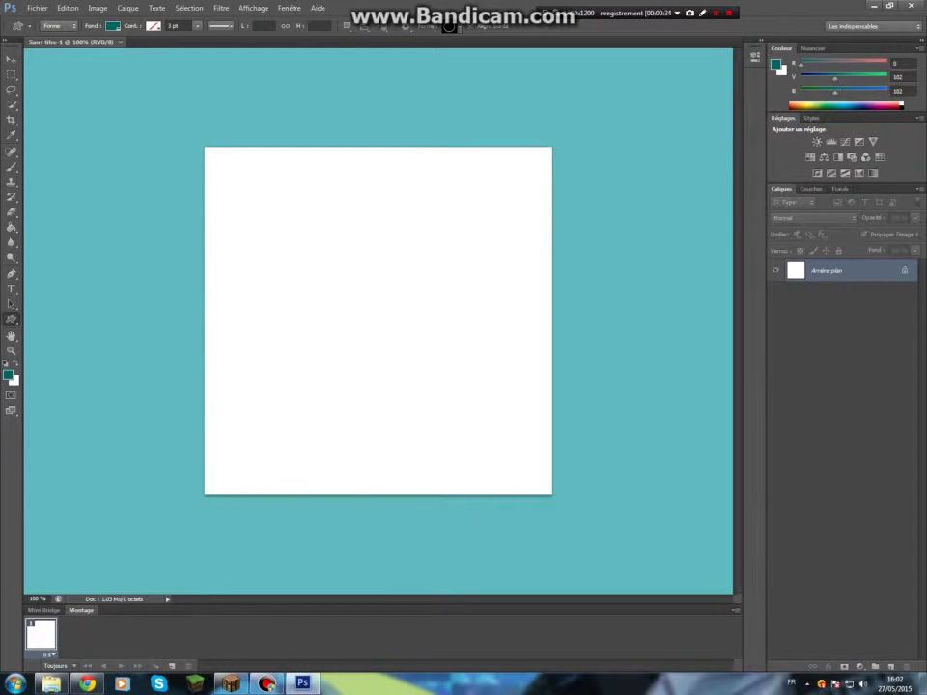
Draw a teal ring custom shape, about 588 × 564 px, across the canvas
left_click(12, 319)
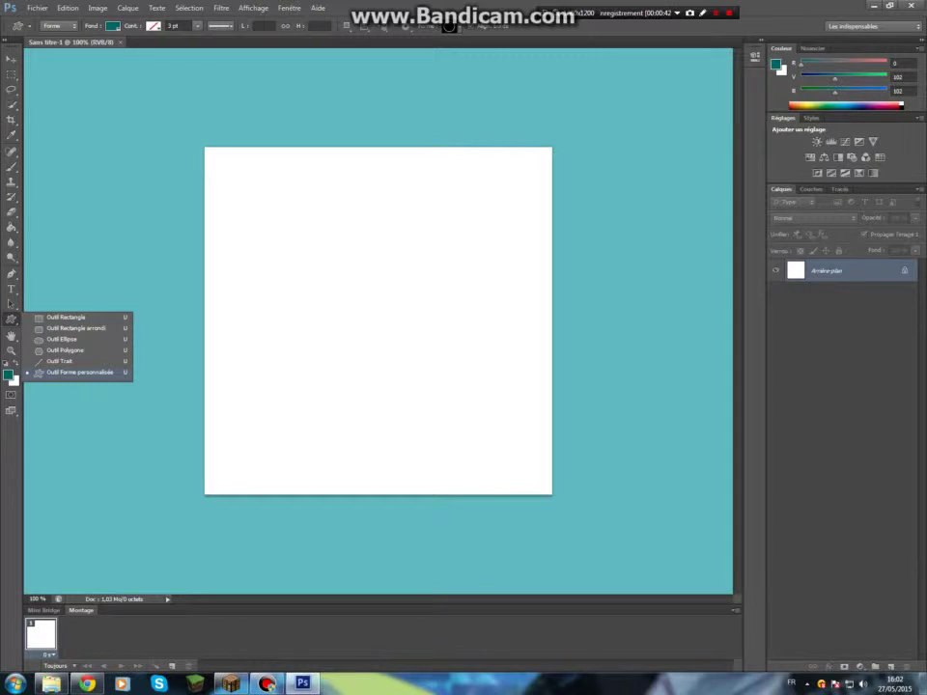
left_click(11, 319)
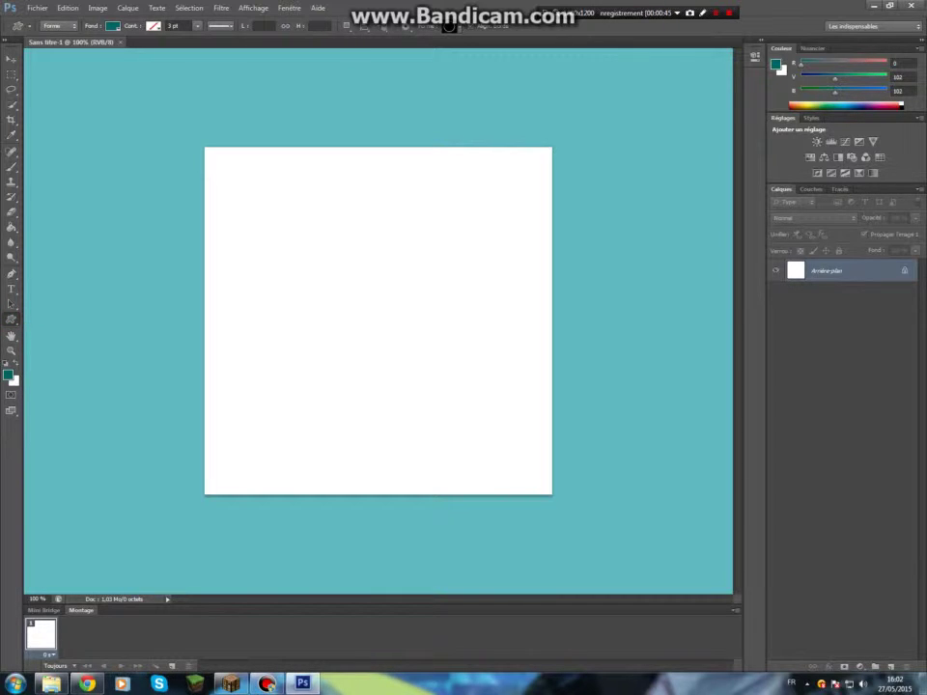
left_click(449, 25)
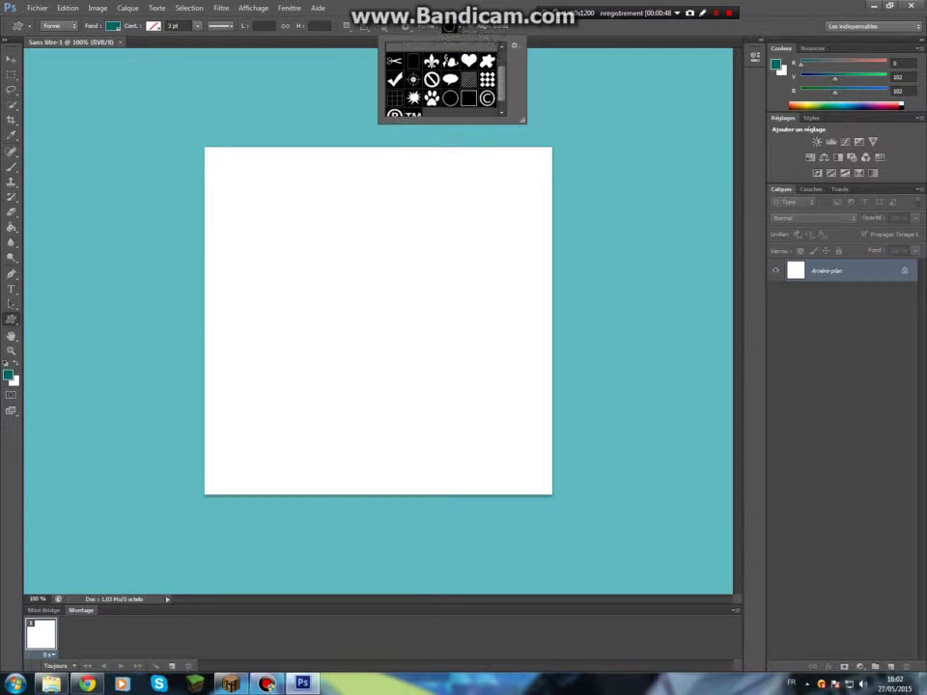
double_click(449, 90)
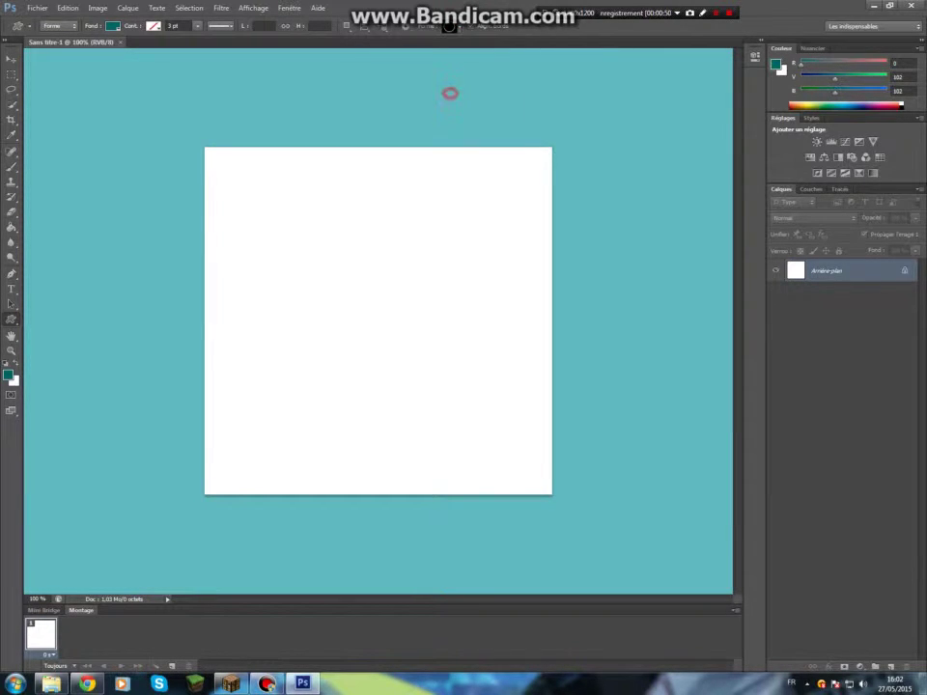
mouse_move(208, 489)
left_mouse_down()
mouse_move(500, 183)
mouse_move(551, 163)
left_mouse_up()
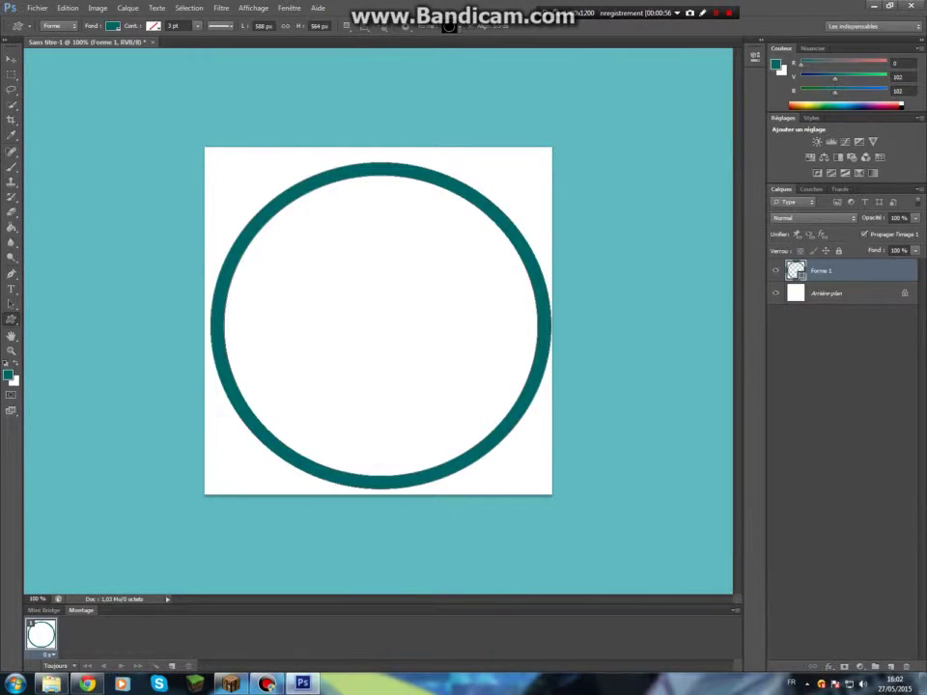
Switch the ring's fill to a gradient and try several gradient presets
left_click(113, 26)
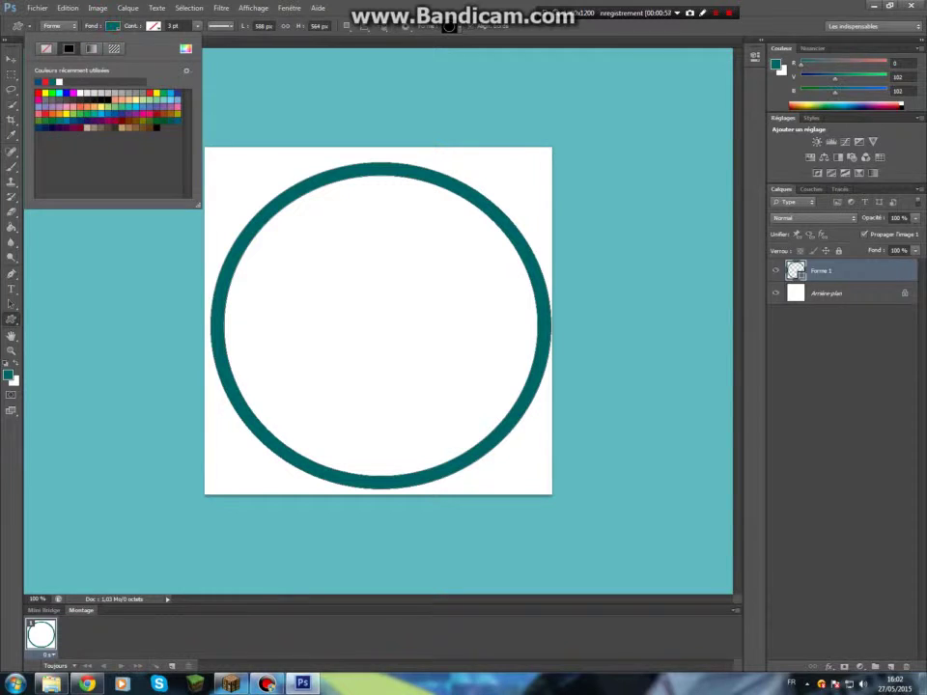
left_click(90, 48)
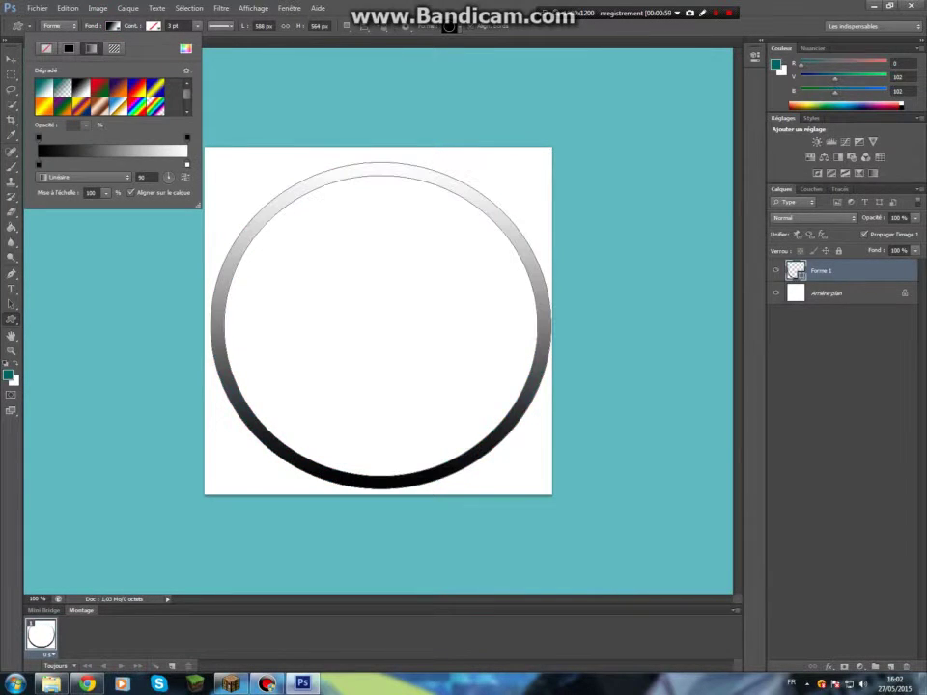
left_click(159, 93)
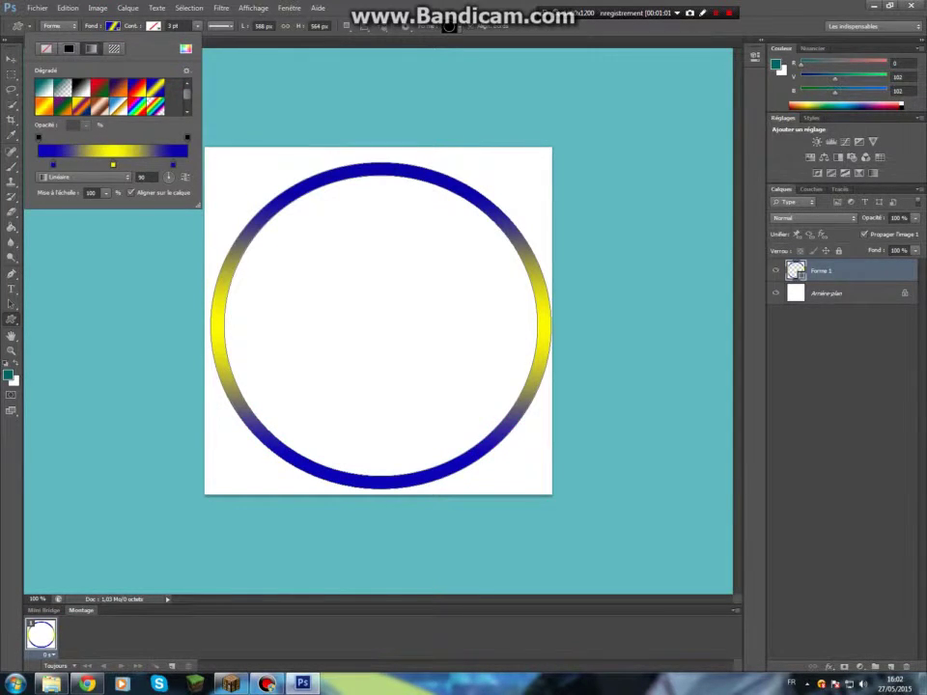
left_click(117, 90)
left_click(136, 88)
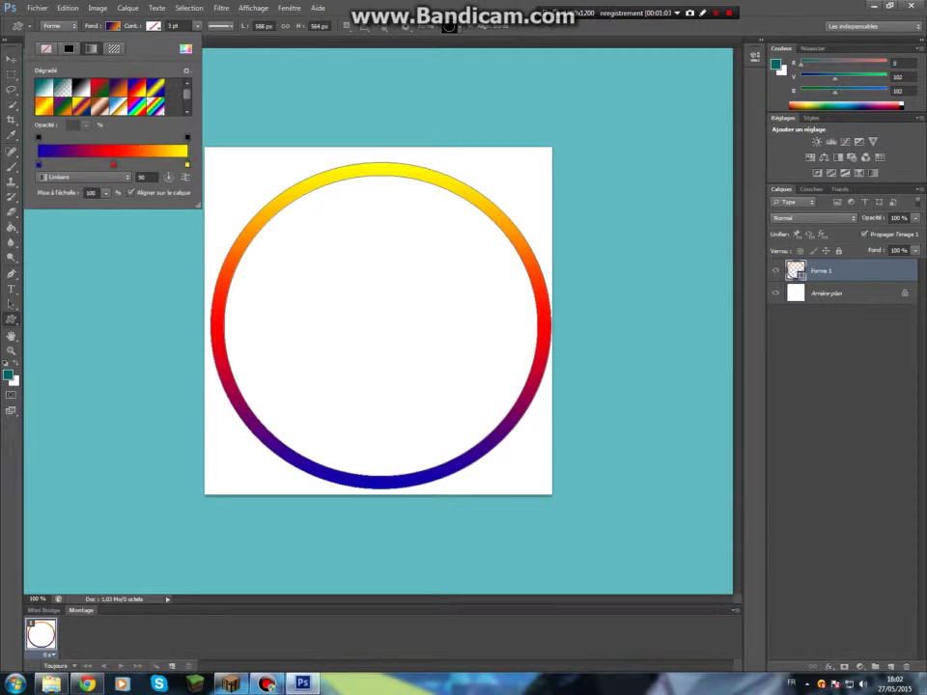
left_click(82, 88)
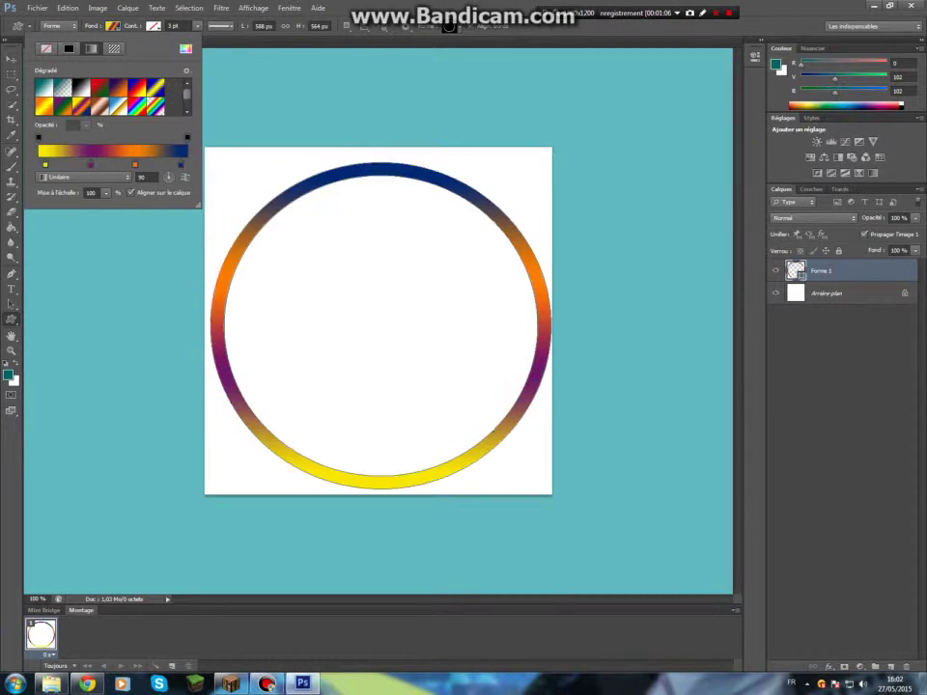
left_click(63, 106)
left_click(44, 106)
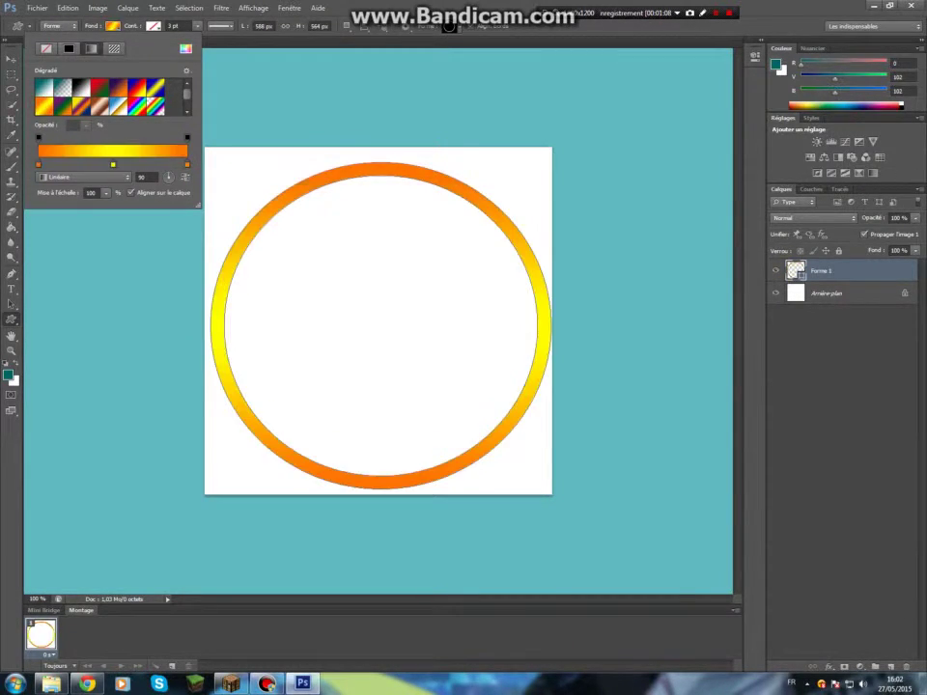
Settle on the black-white gradient for the ring's fill
left_click(186, 48)
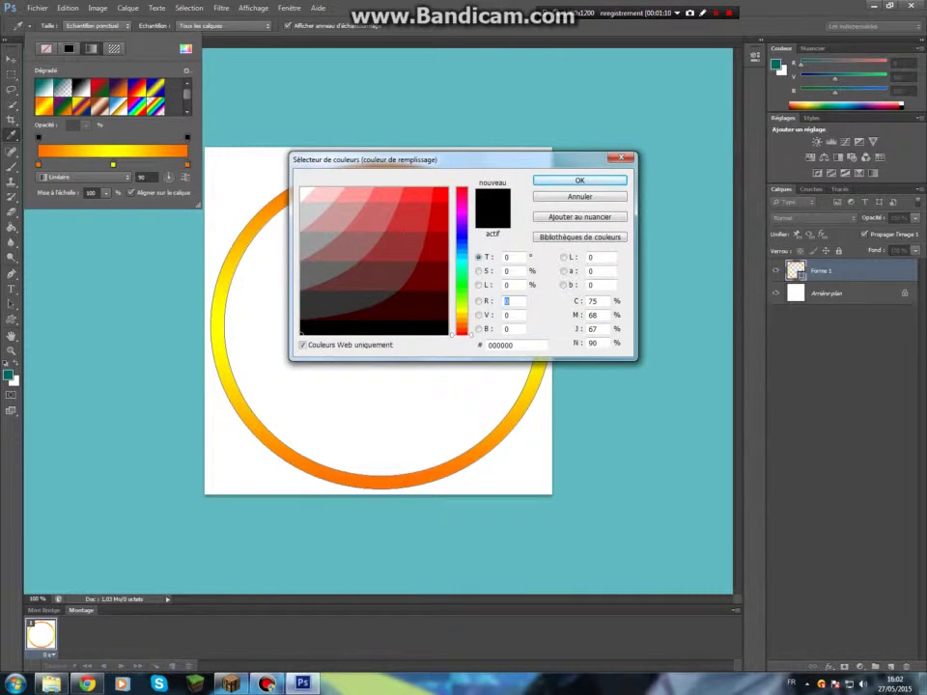
key("Escape")
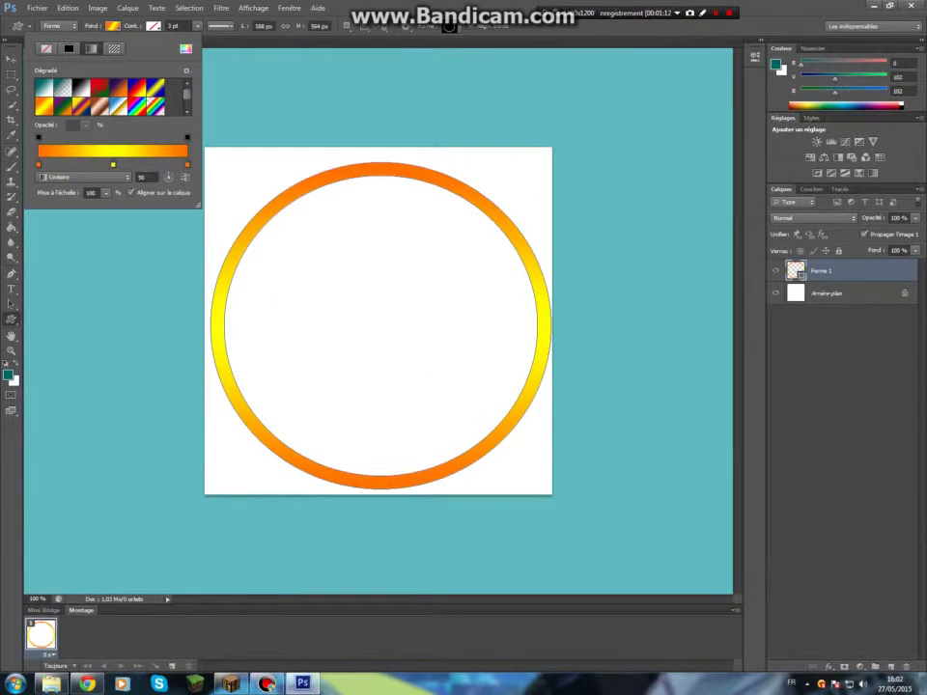
left_click(99, 87)
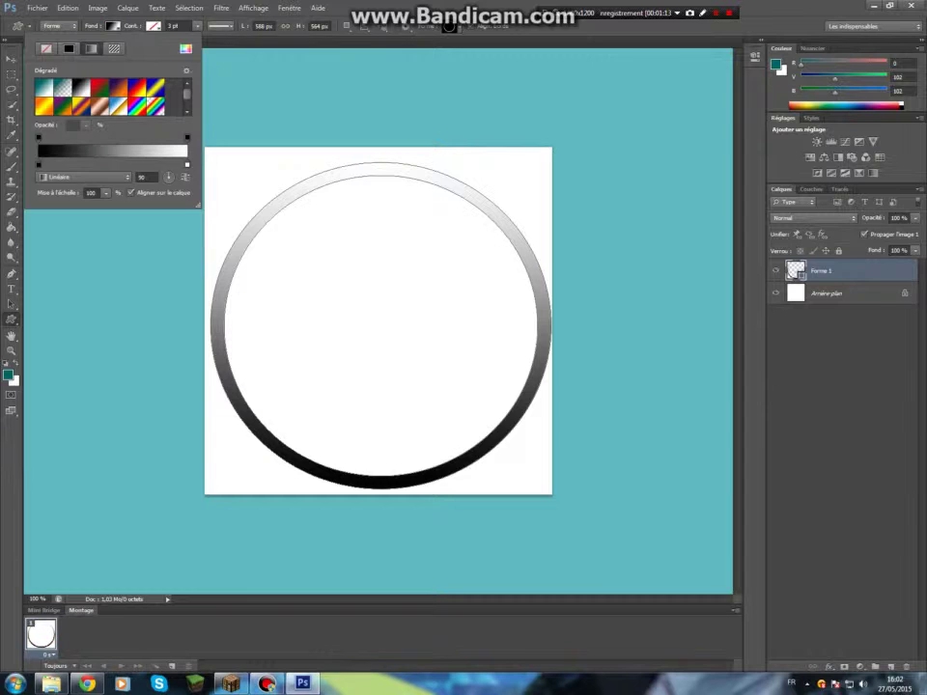
left_click(206, 76)
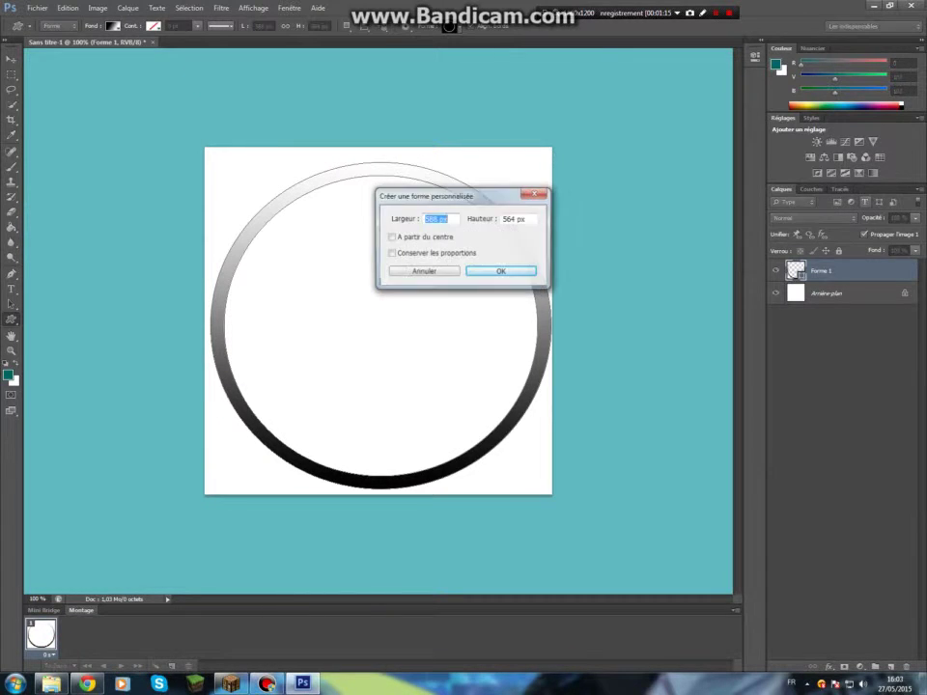
left_click(410, 271)
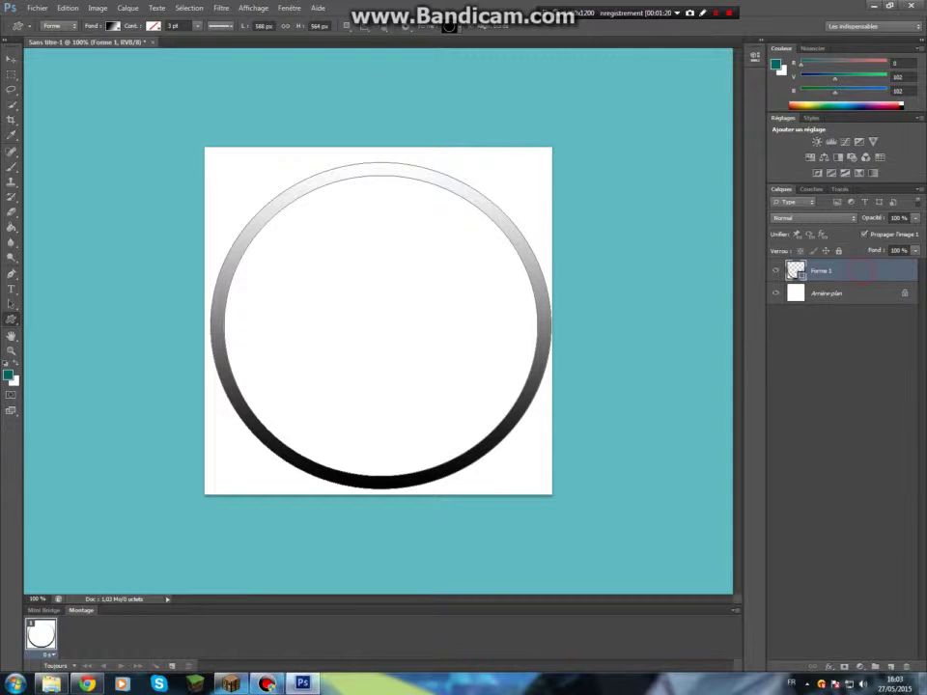
Give the ring bevel and emboss with contour and an enlarged texture scale
double_click(840, 271)
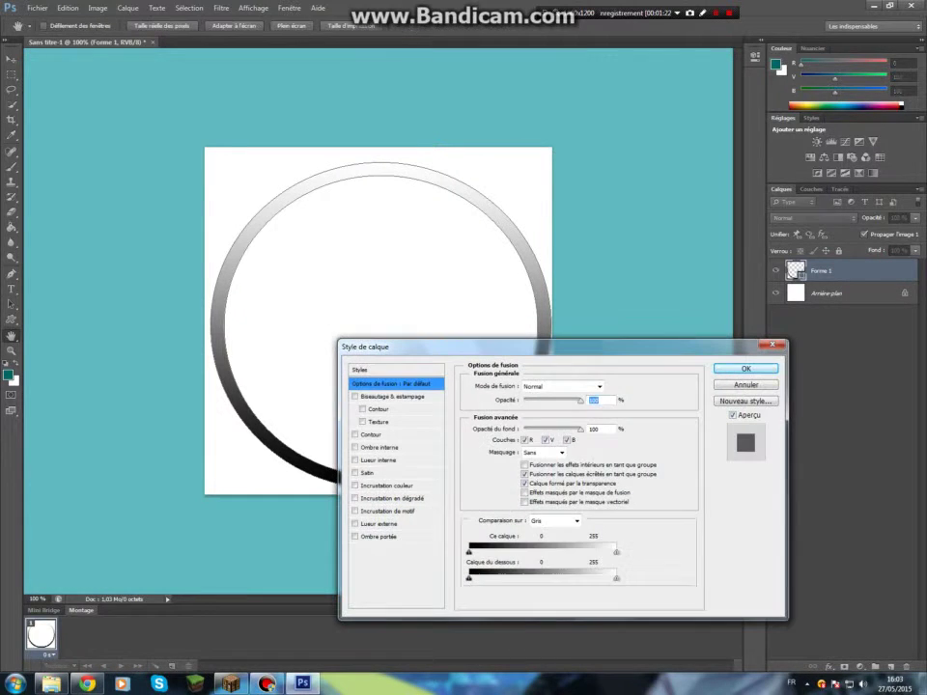
left_click(379, 396)
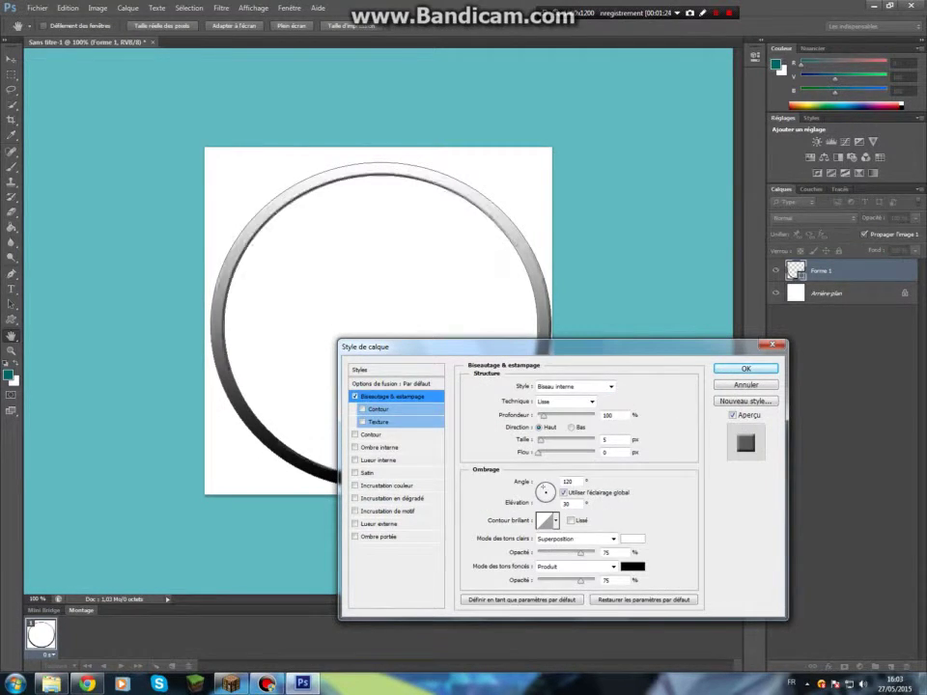
left_click(378, 410)
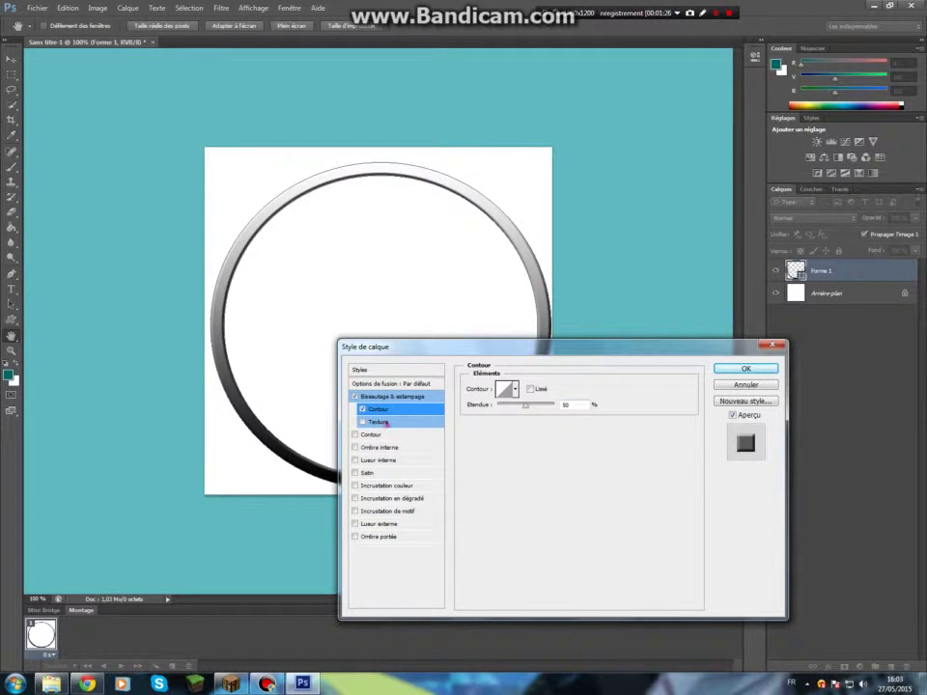
left_click(362, 422)
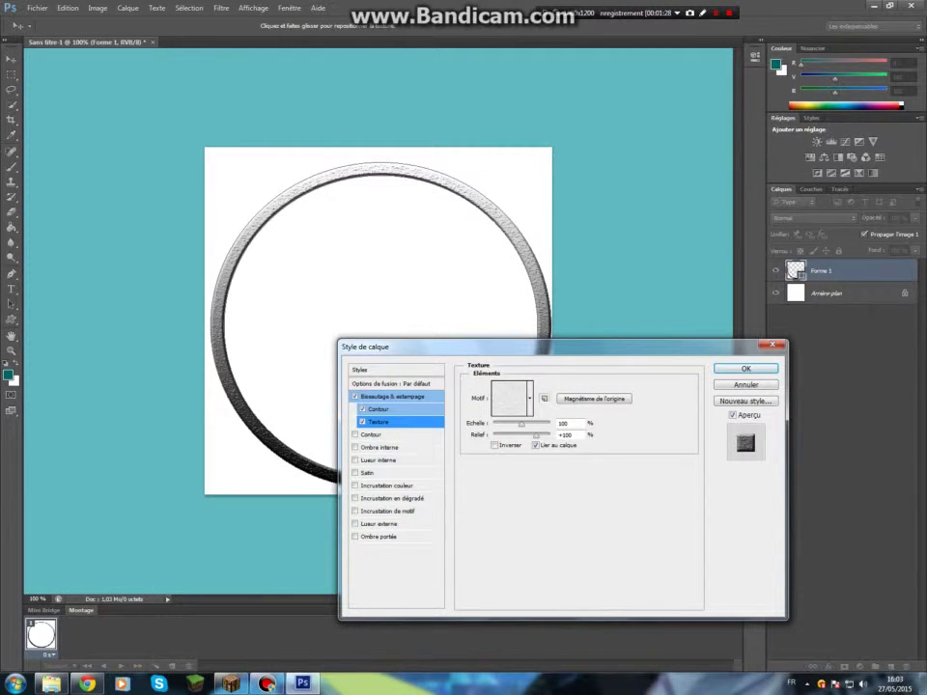
left_click_drag(521, 423, 547, 422)
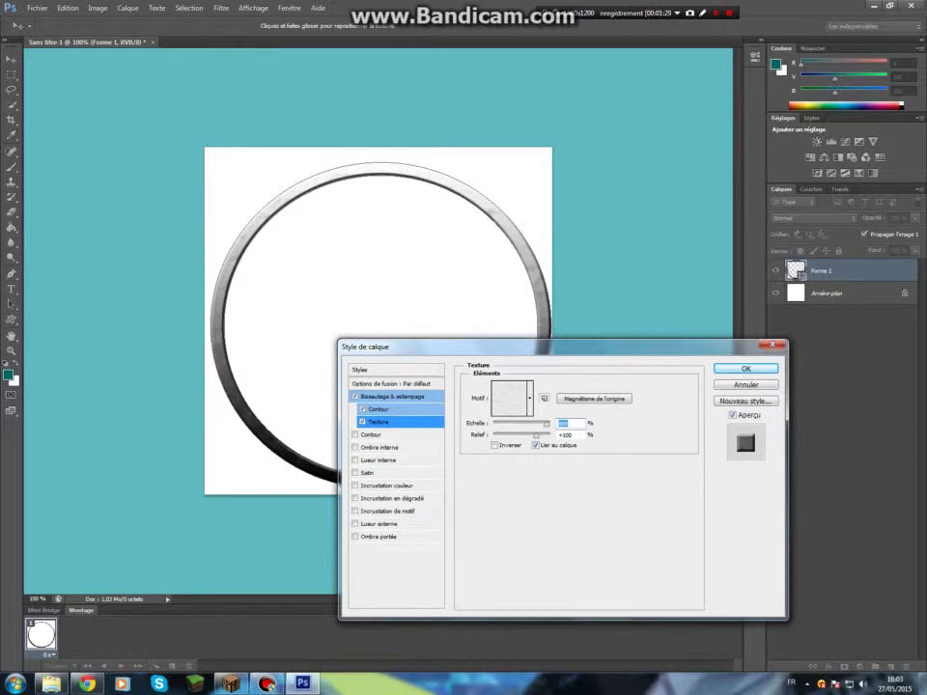
Add a 3 px red (cc3333) stroke to the ring and enable inner shadow
left_click(381, 435)
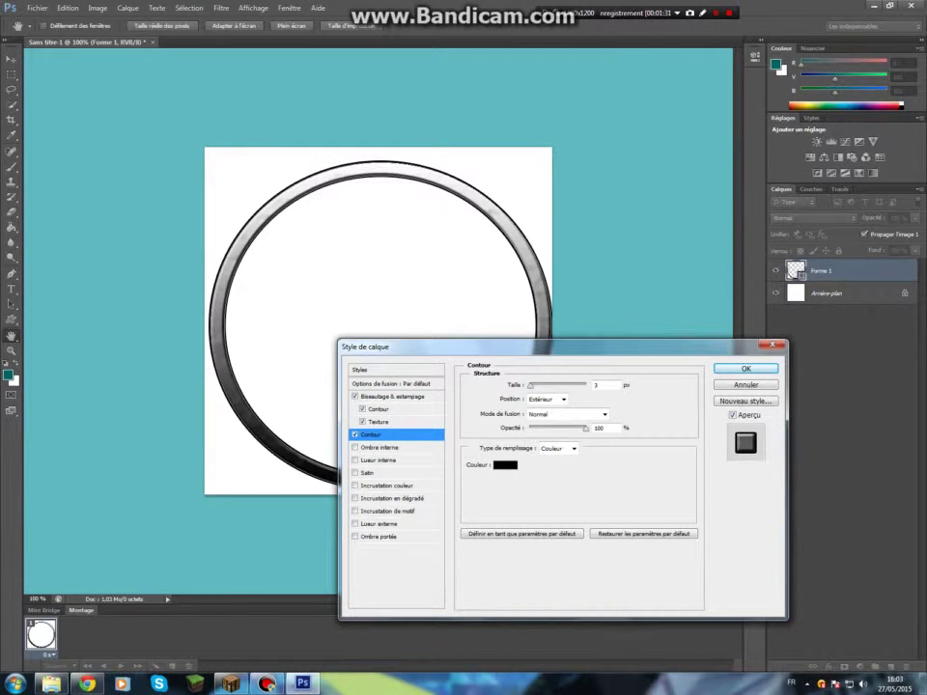
left_click(504, 464)
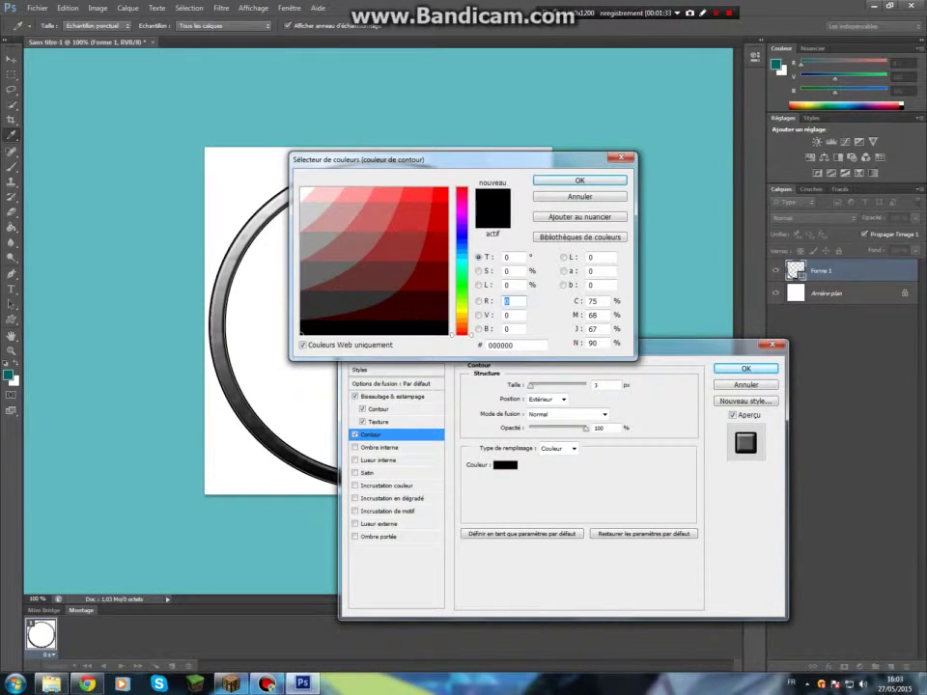
left_click(461, 191)
left_click(428, 215)
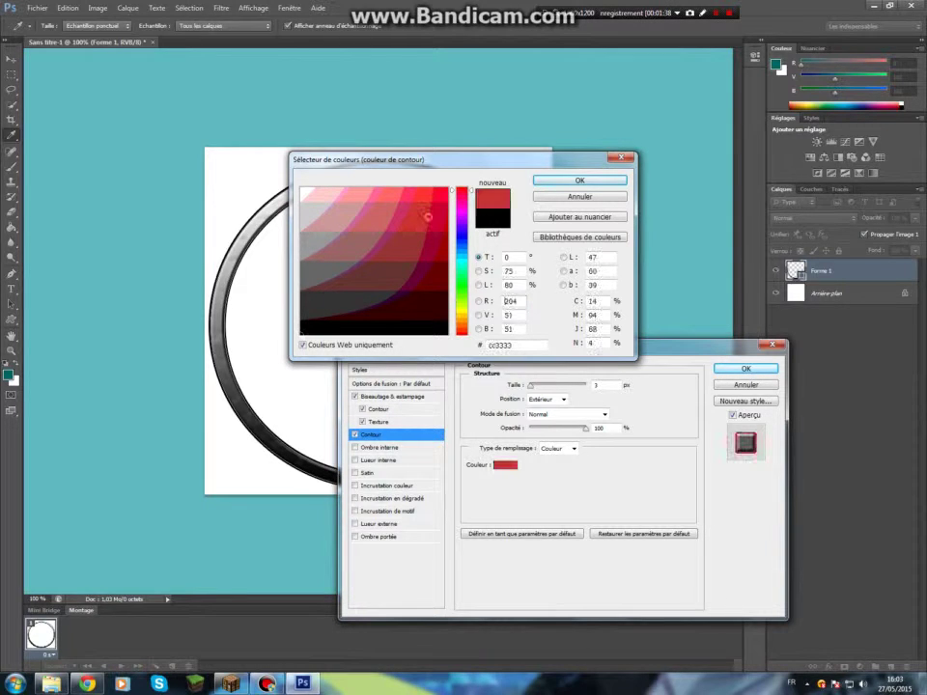
left_click(579, 181)
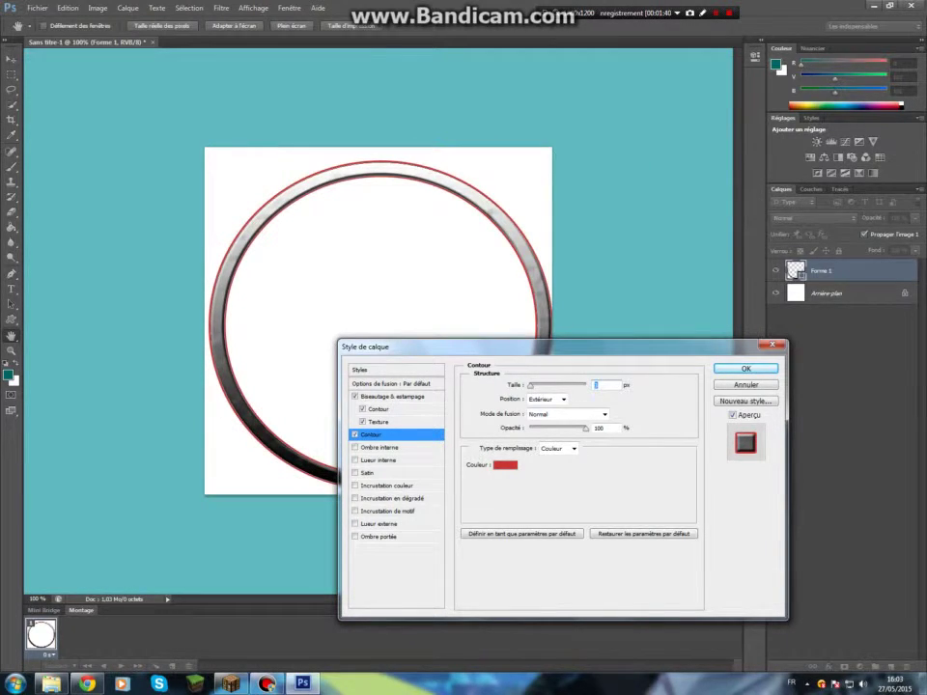
left_click(378, 447)
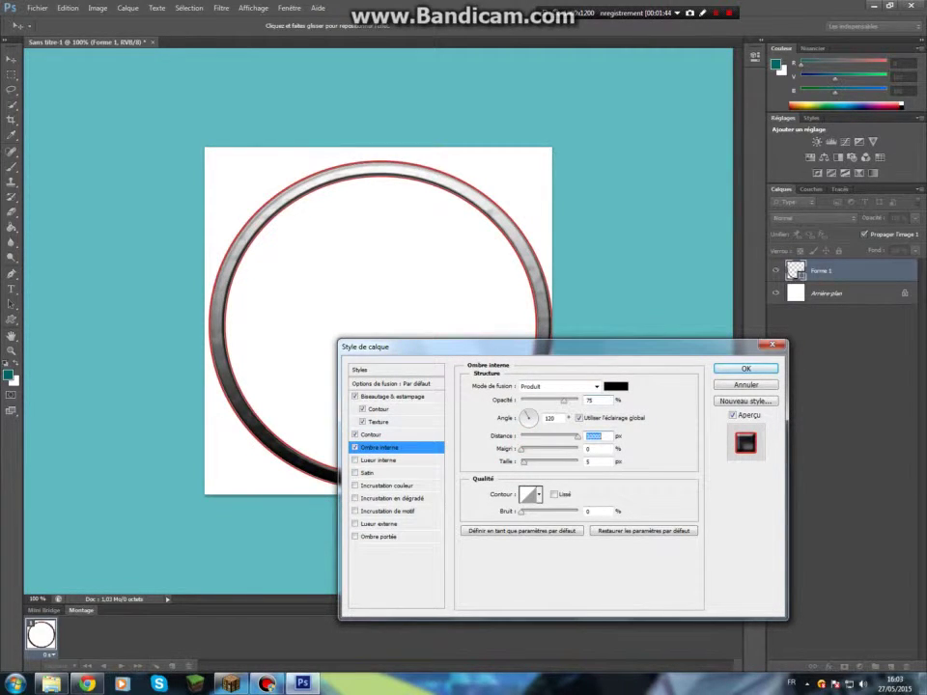
Set the inner shadow distance to 20 px with a cone-style contour
left_click_drag(522, 437, 577, 437)
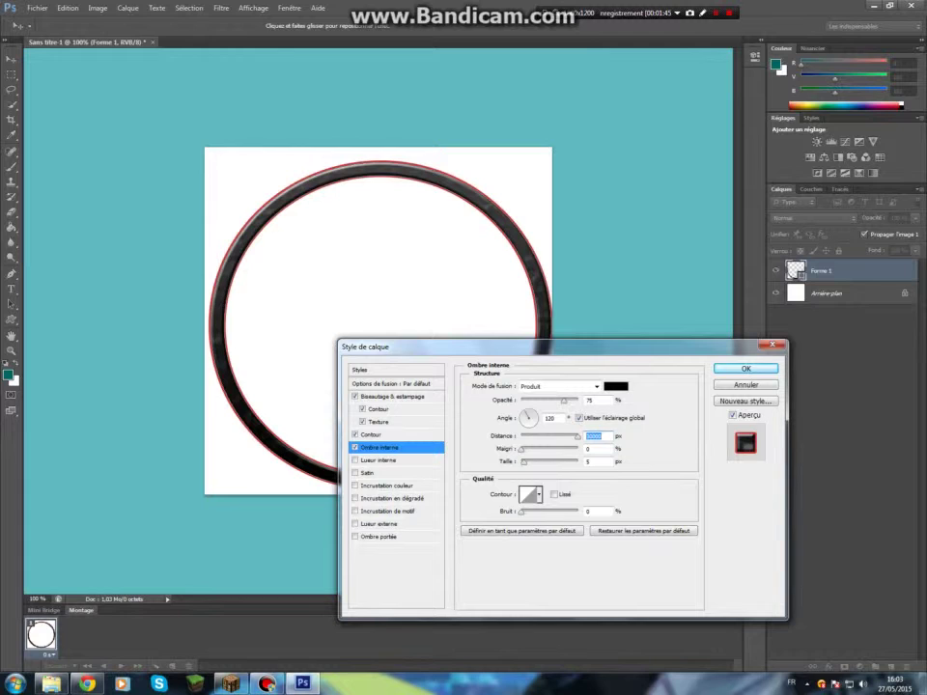
left_click_drag(578, 436, 543, 436)
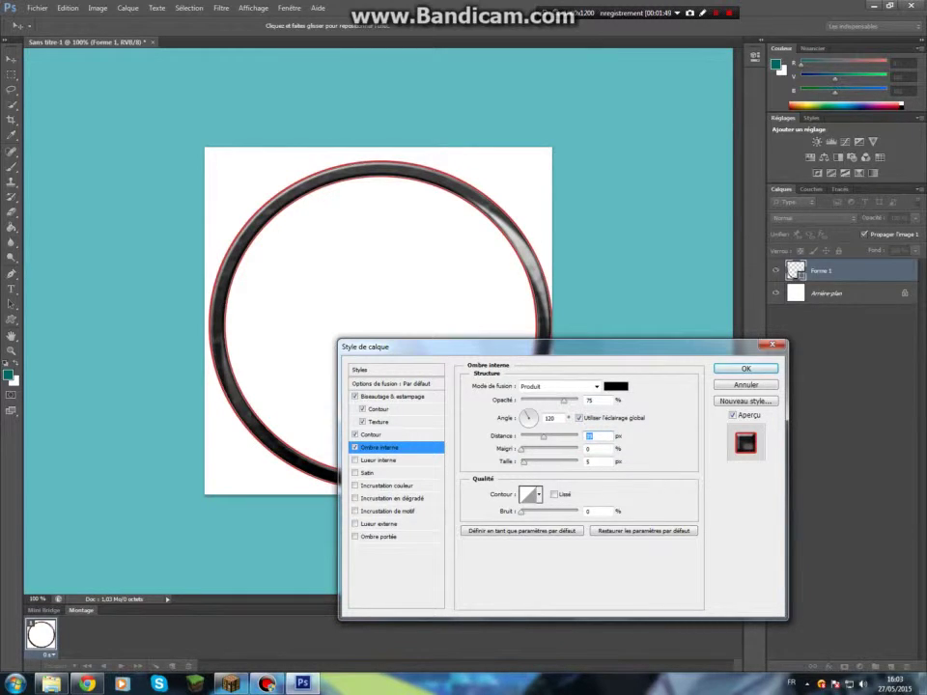
left_click_drag(542, 436, 532, 437)
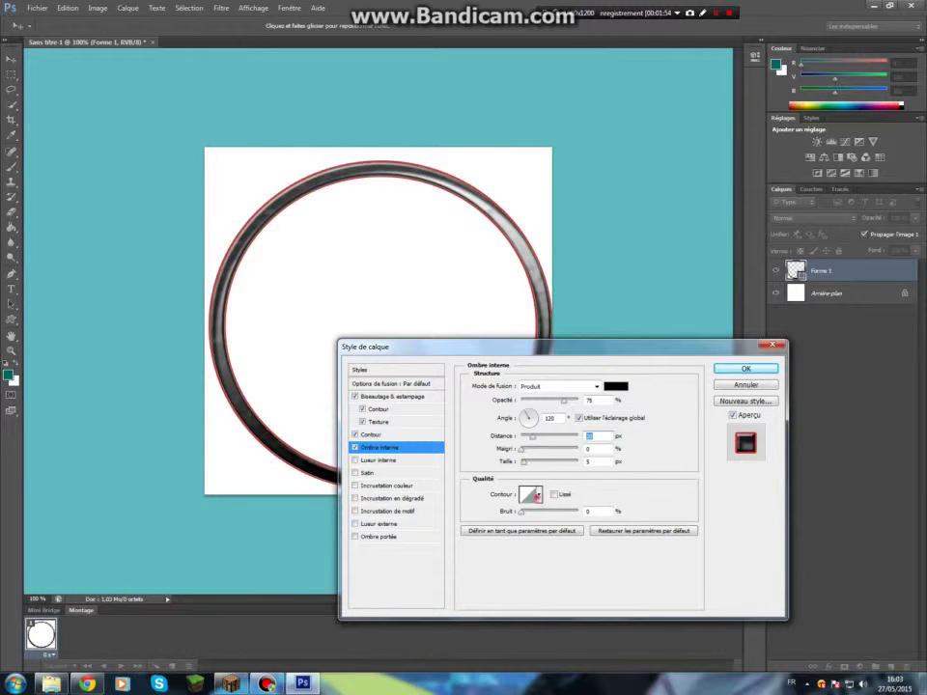
left_click(537, 494)
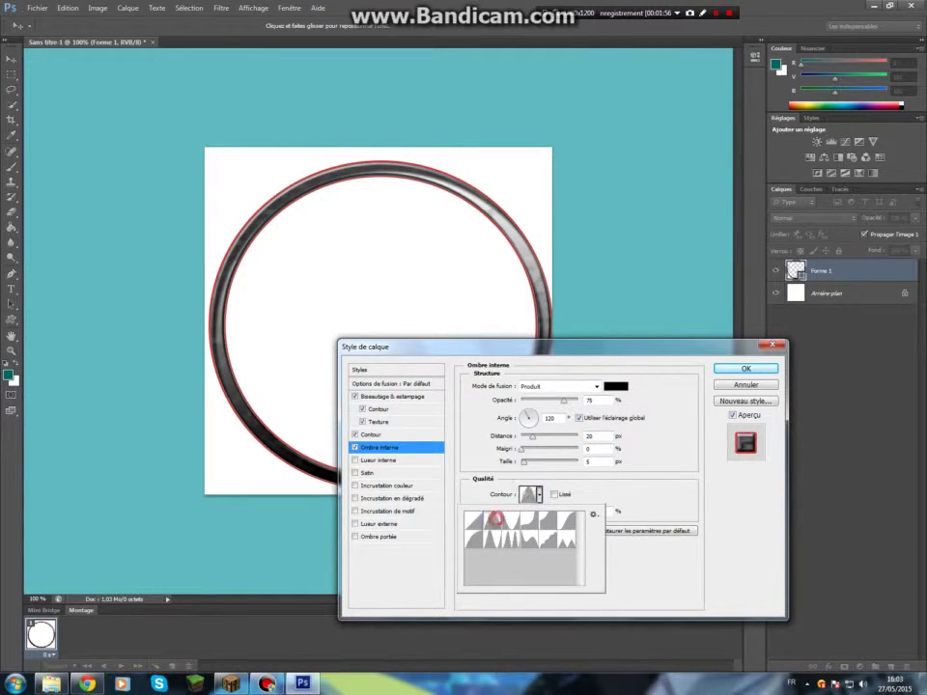
left_click(492, 524)
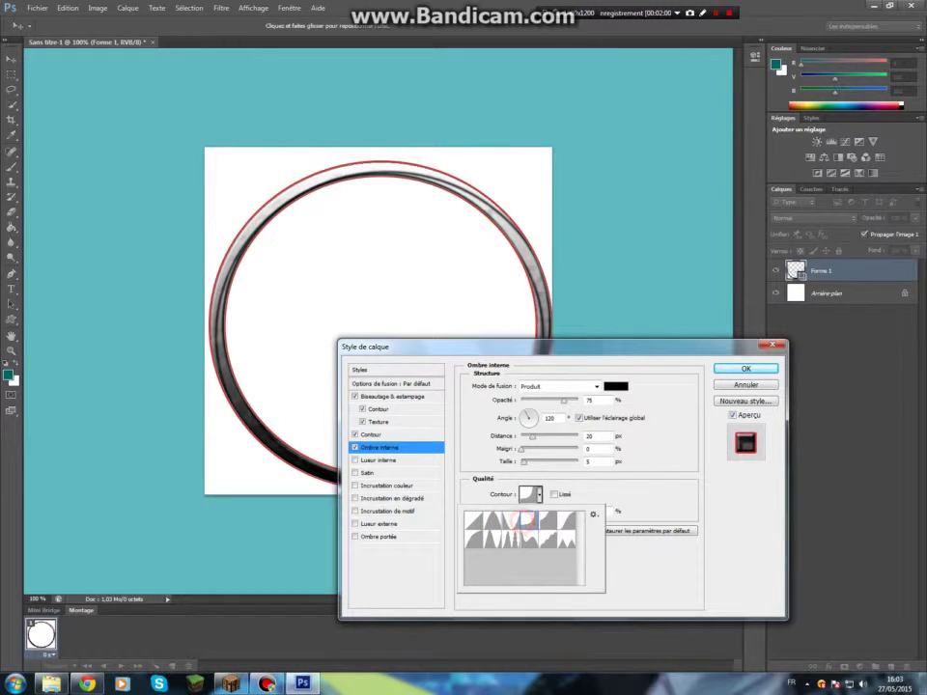
left_click(527, 521)
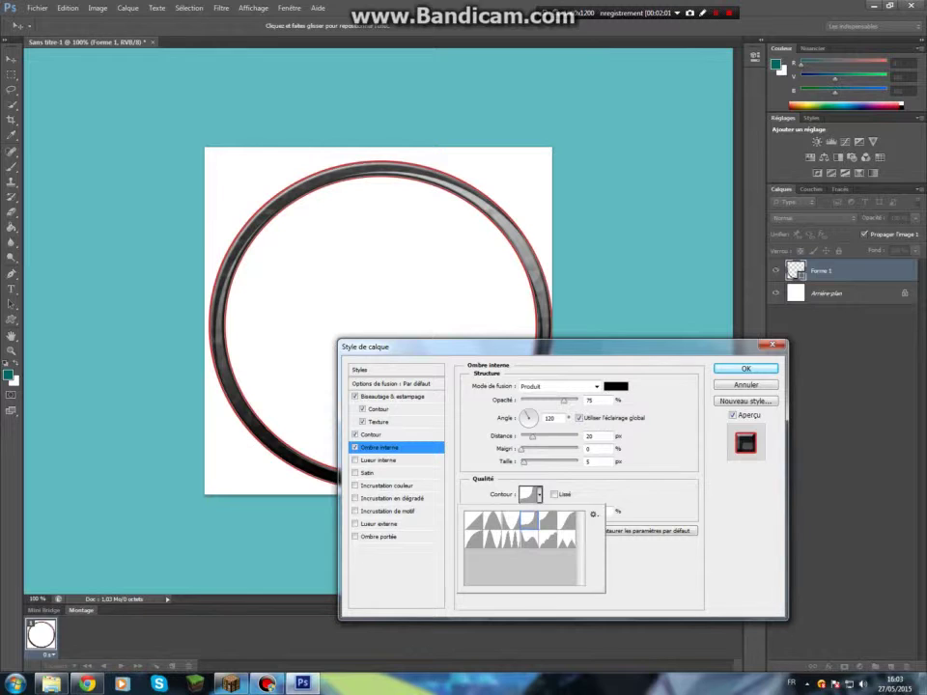
Add a black colour overlay to the ring, leaving inner glow off
left_click(376, 447)
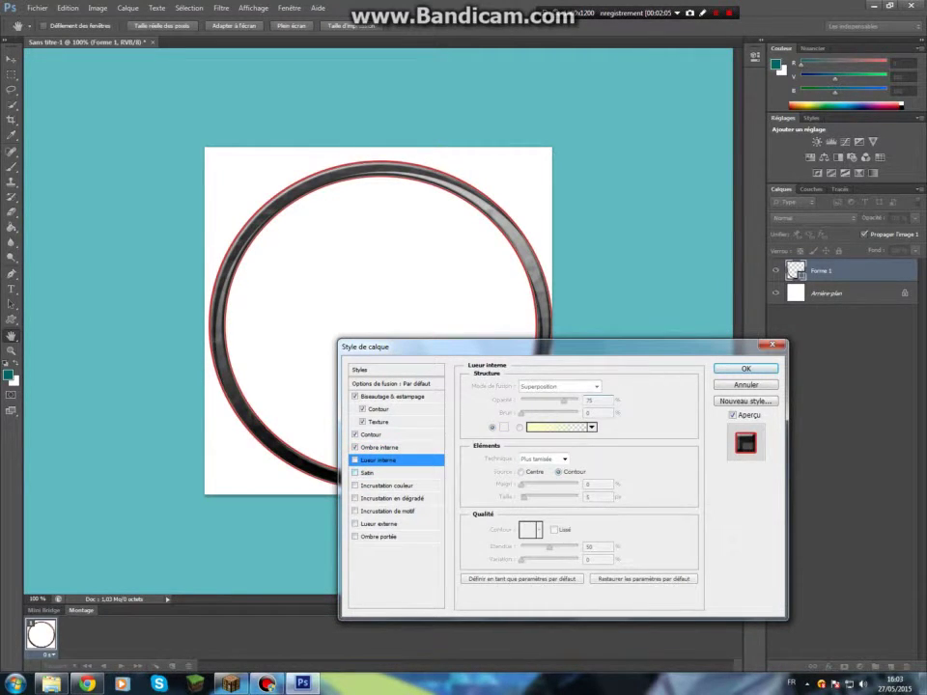
left_click(354, 459)
left_click(376, 486)
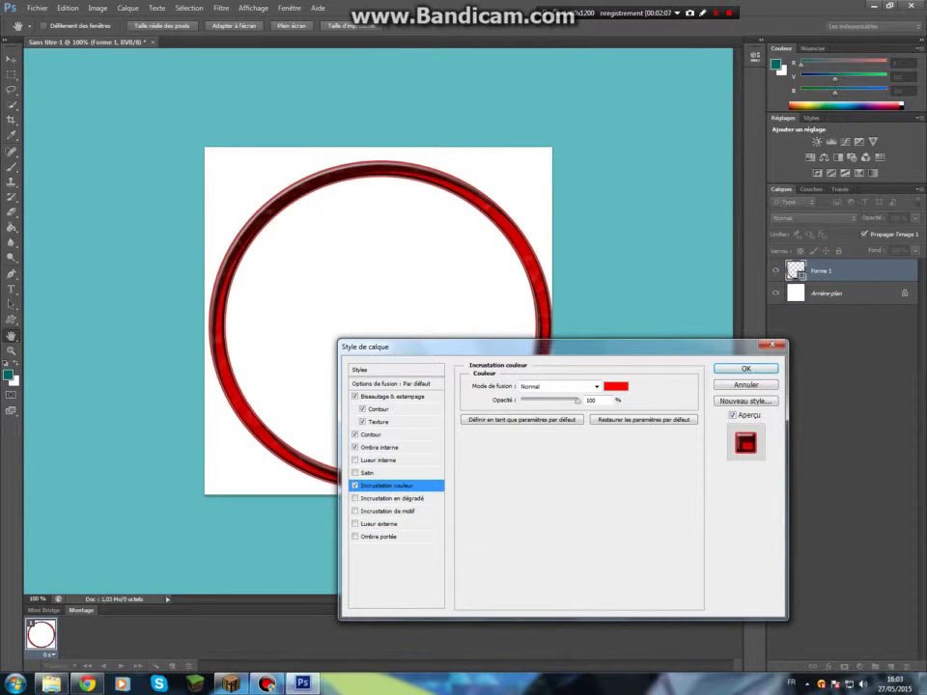
left_click(614, 386)
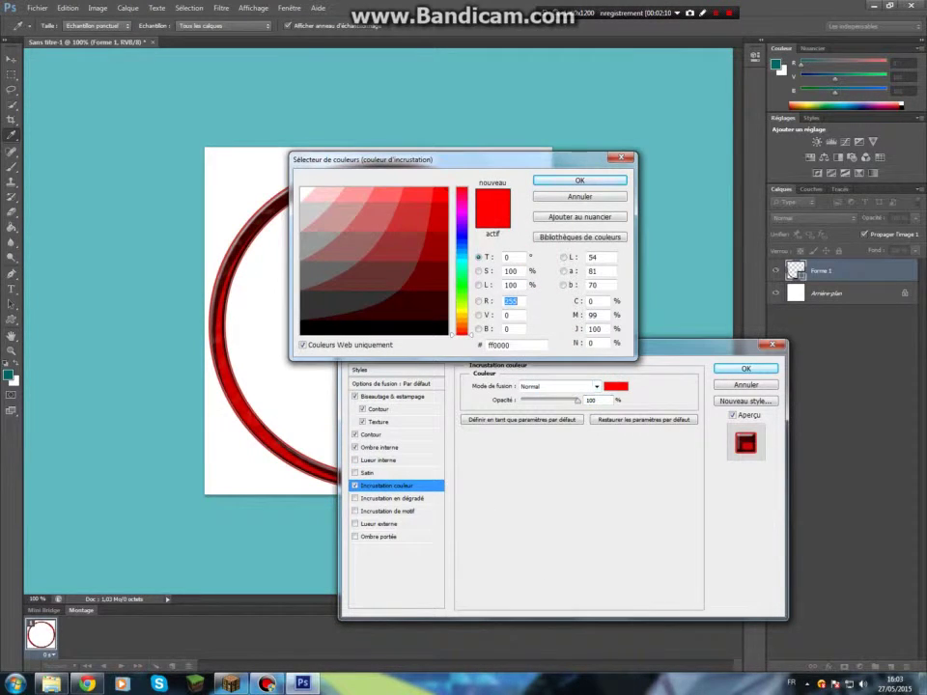
left_click(432, 323)
left_click(579, 180)
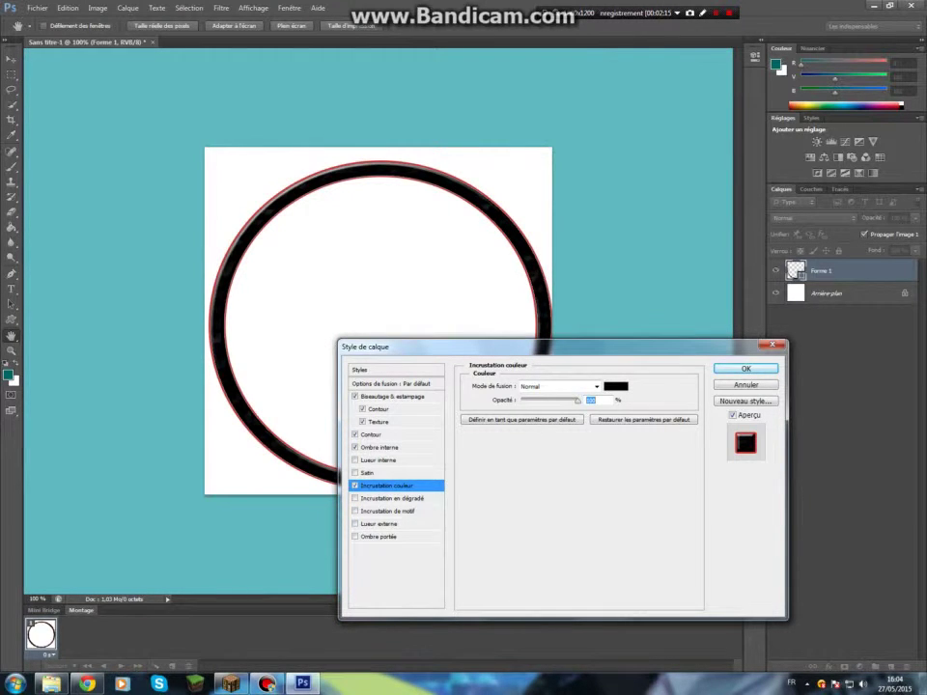
Add a rainbow pattern overlay and apply the finished ring style
left_click(386, 510)
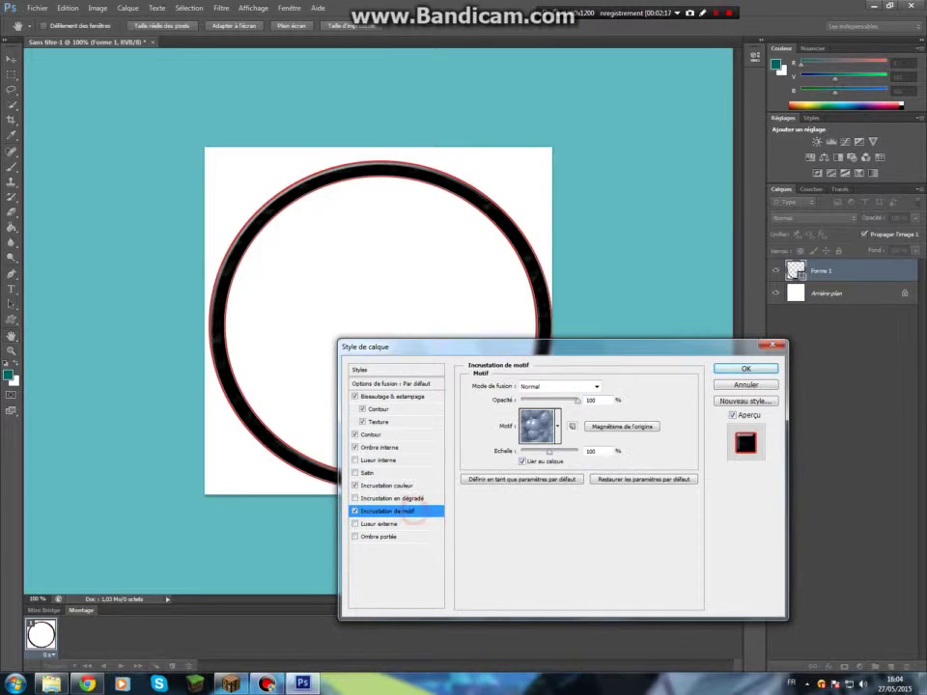
left_click(557, 426)
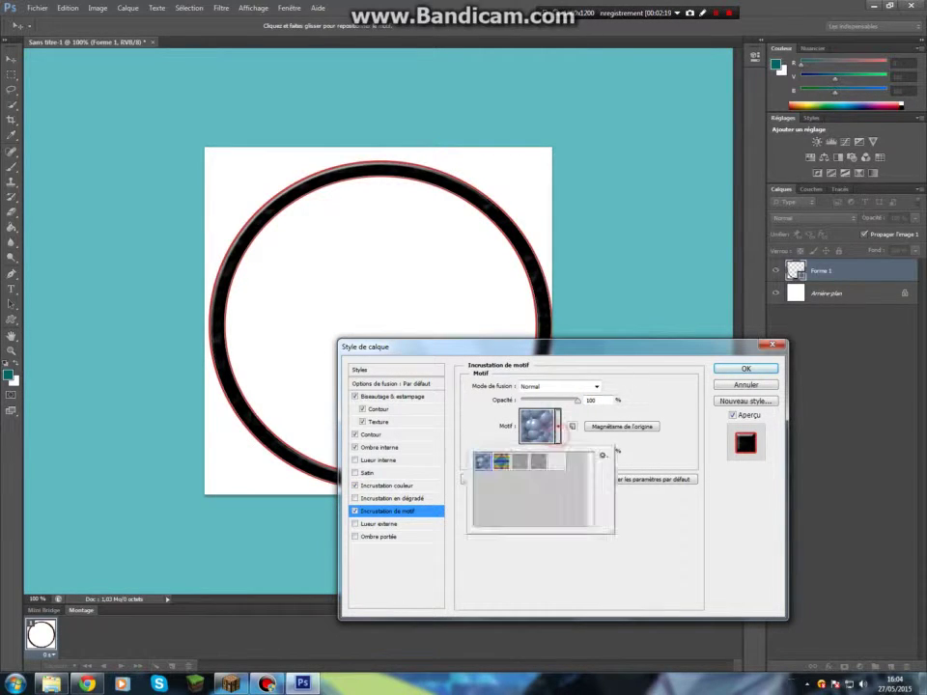
left_click(501, 461)
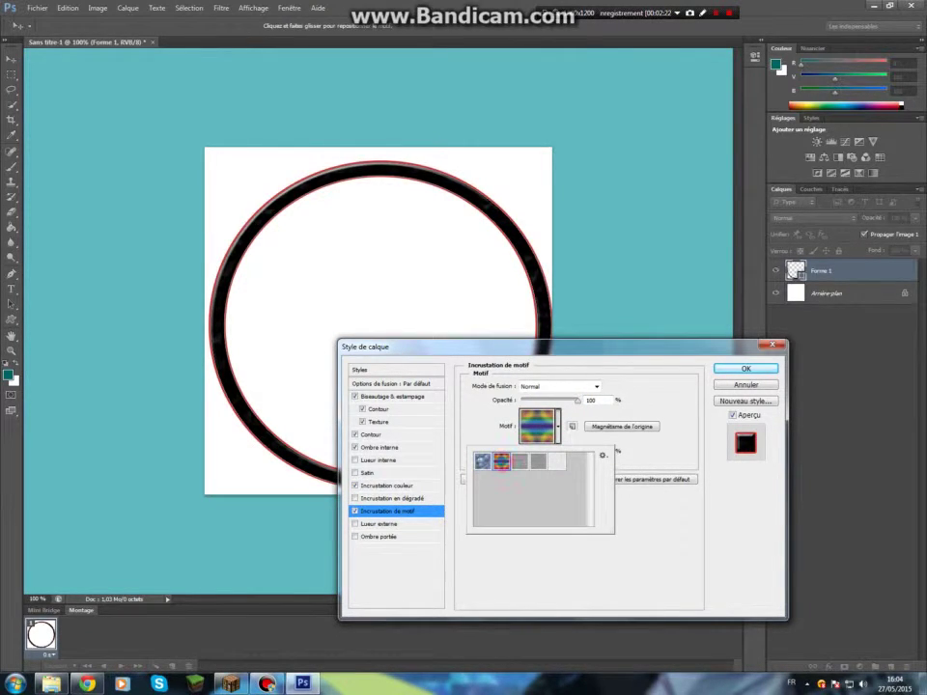
key("Return")
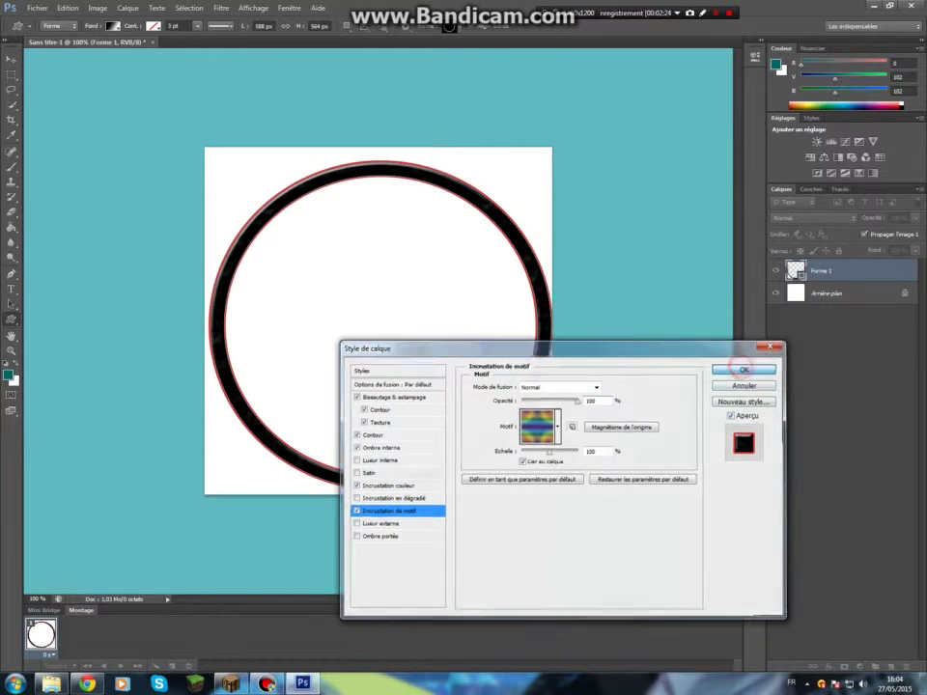
key("Return")
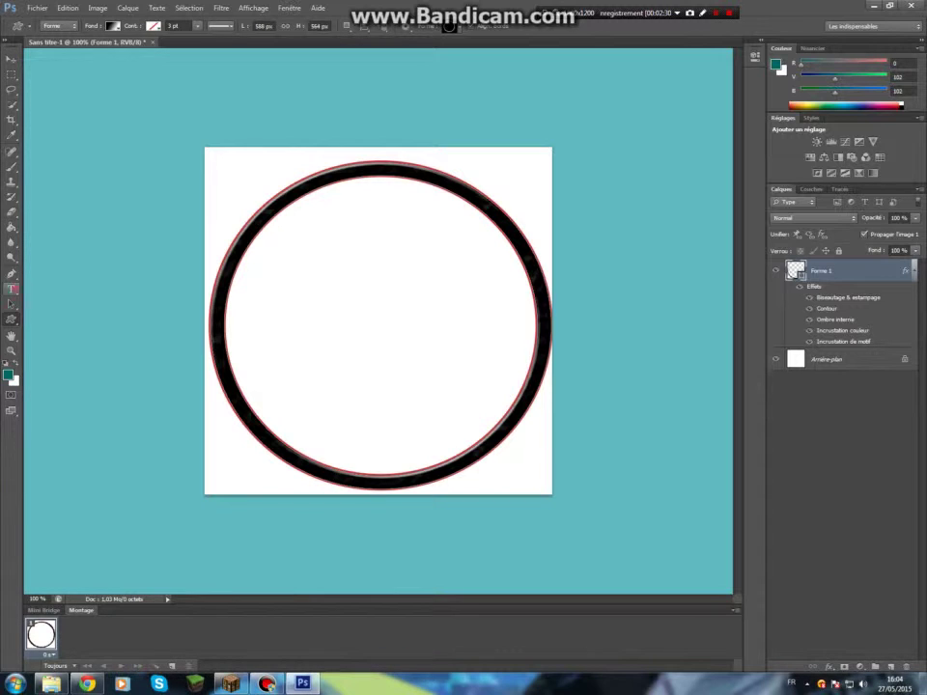
Start path text on the ring's left edge, leaving an empty text layer 'Calque 1'
left_click(12, 289)
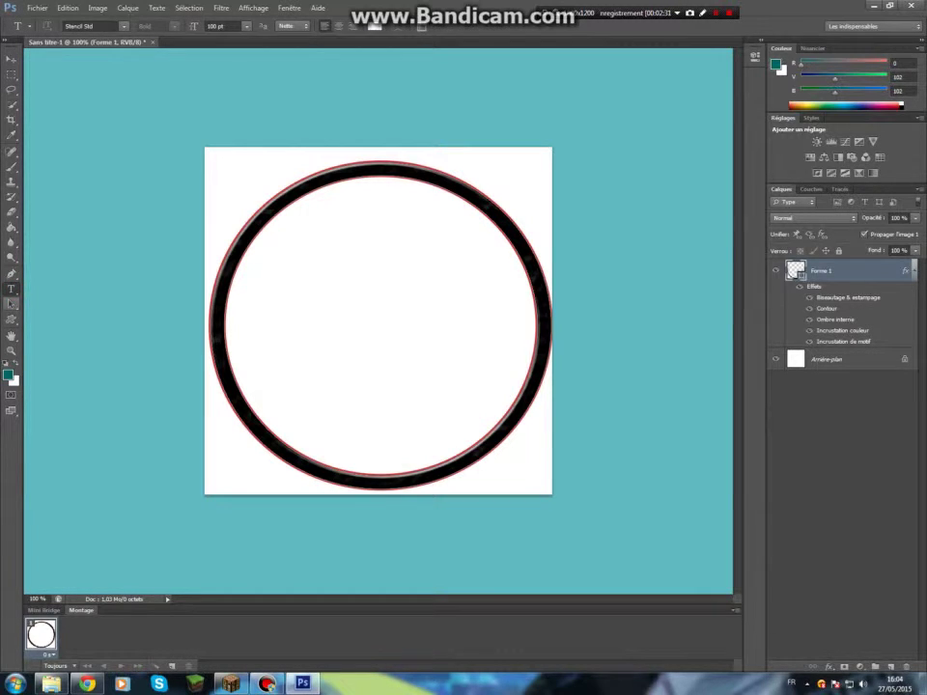
left_click(220, 326)
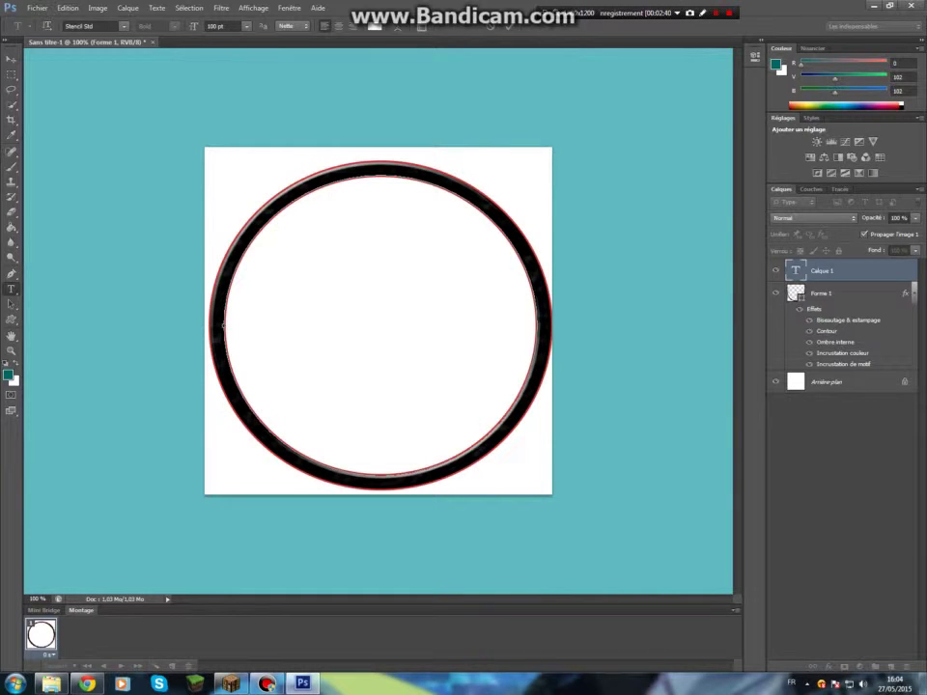
type("C")
key("BackSpace")
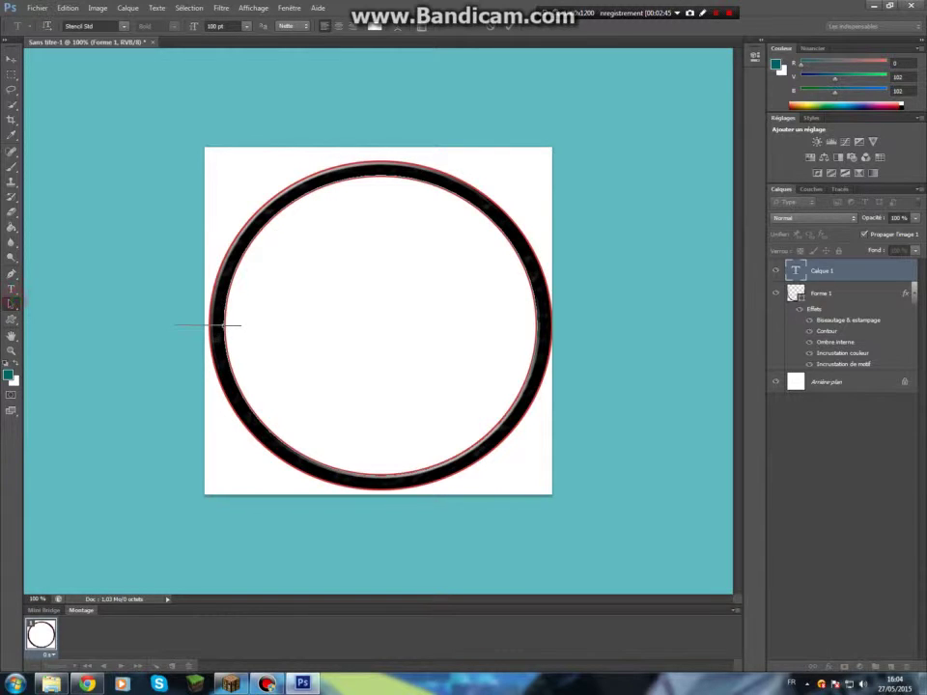
left_click(11, 288)
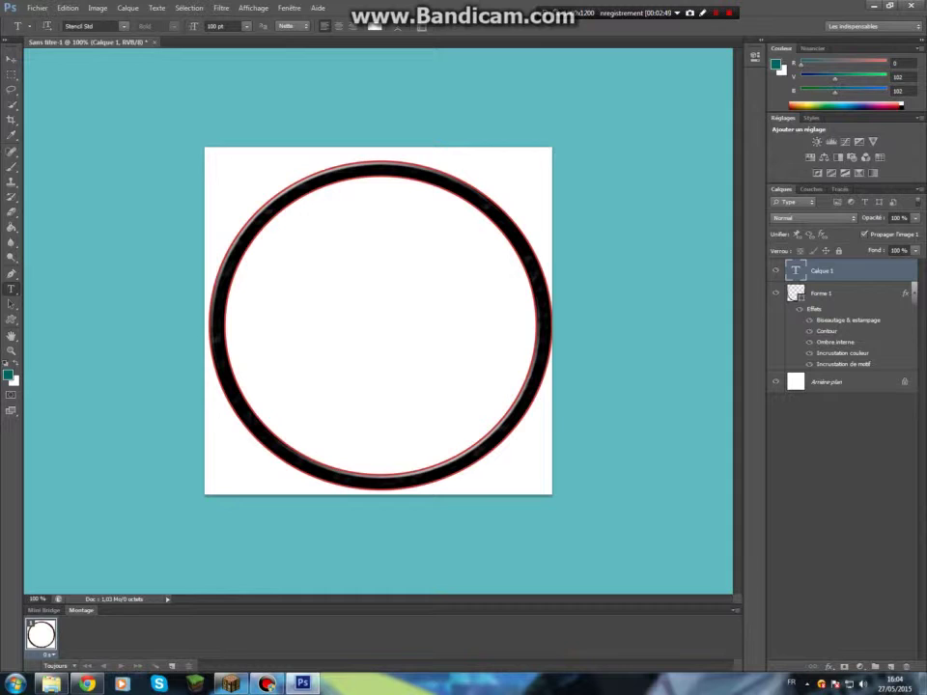
Type NAMI in black stencil lettering and move it near the ring's top
left_click_drag(277, 300, 503, 350)
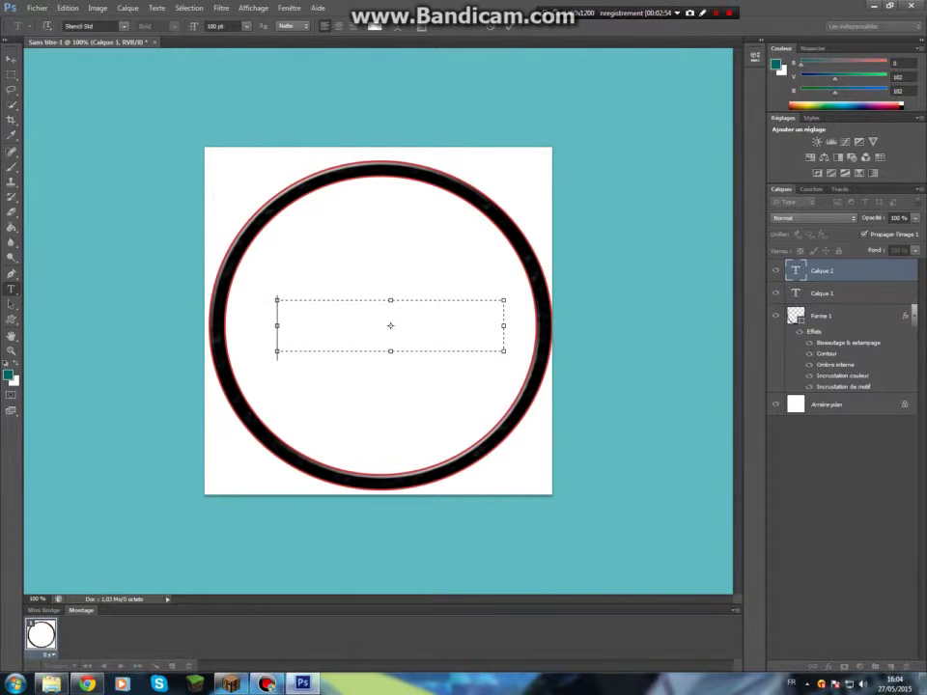
left_click(374, 26)
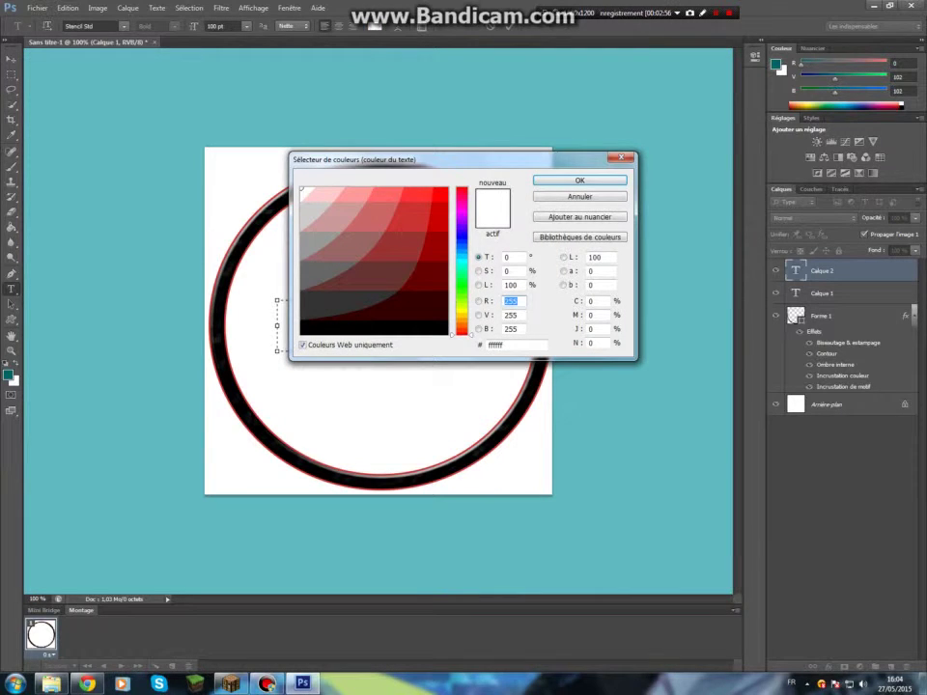
left_click(424, 331)
left_click(583, 179)
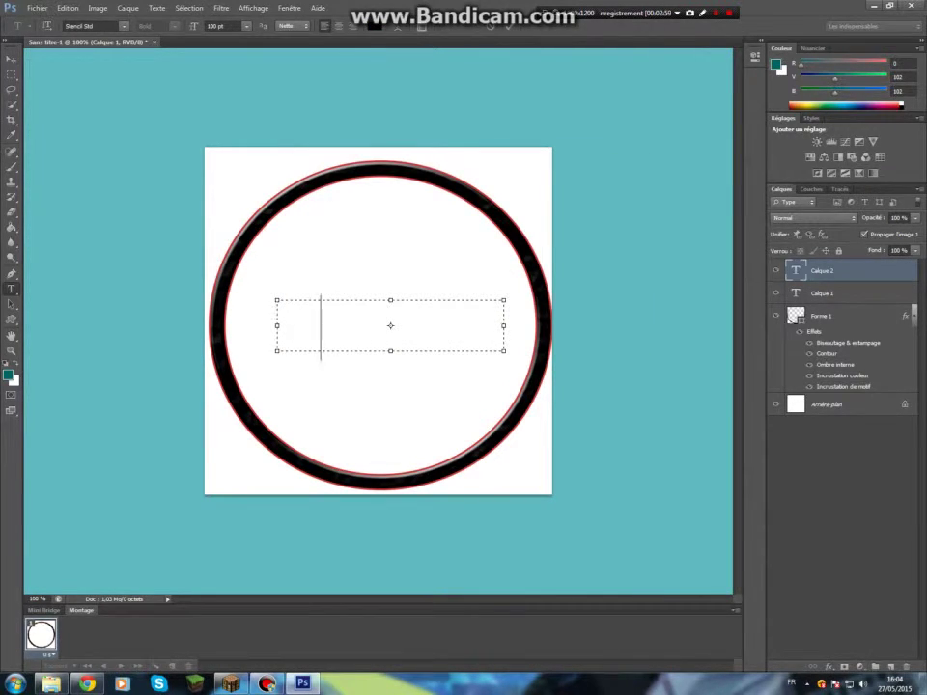
type("NAMI")
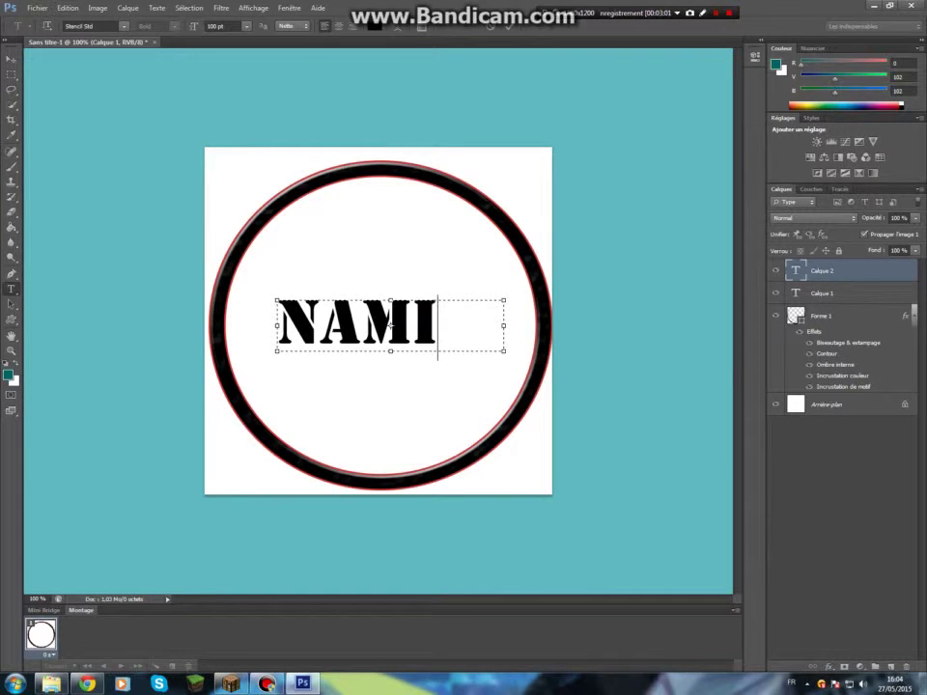
left_click(11, 57)
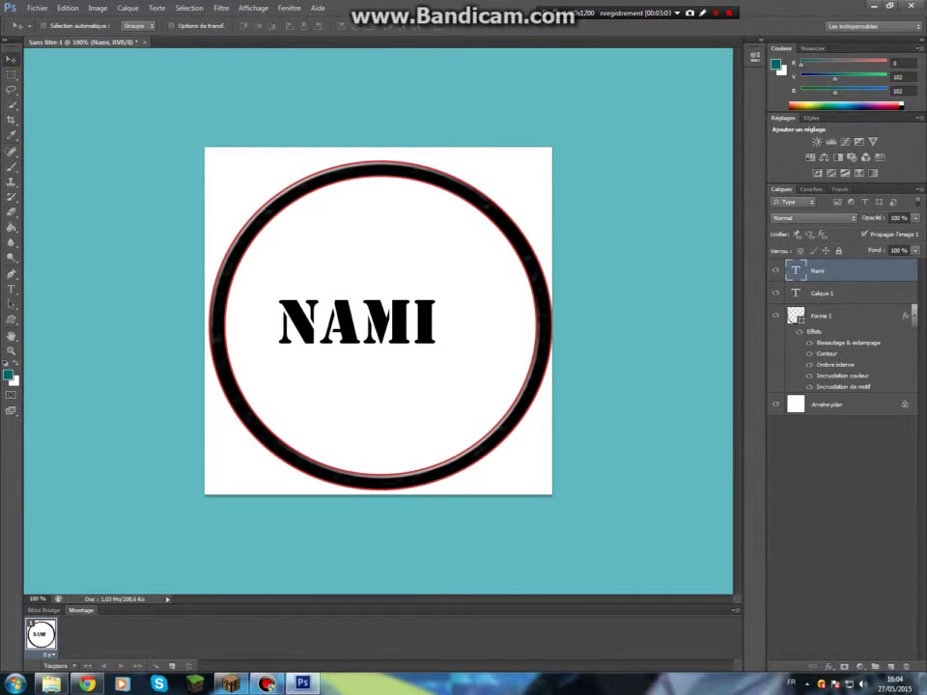
mouse_move(432, 308)
left_mouse_down()
mouse_move(442, 214)
mouse_move(455, 242)
left_mouse_up()
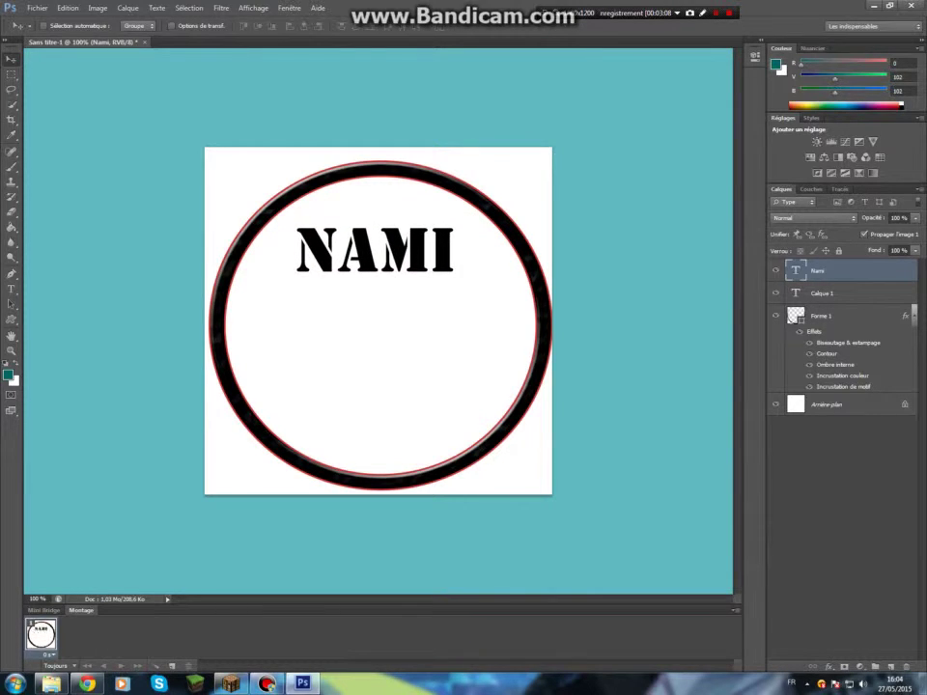
left_click(876, 270)
Style NAMI with bevel and emboss, contour, texture and stroke, without inner shadow
double_click(877, 270)
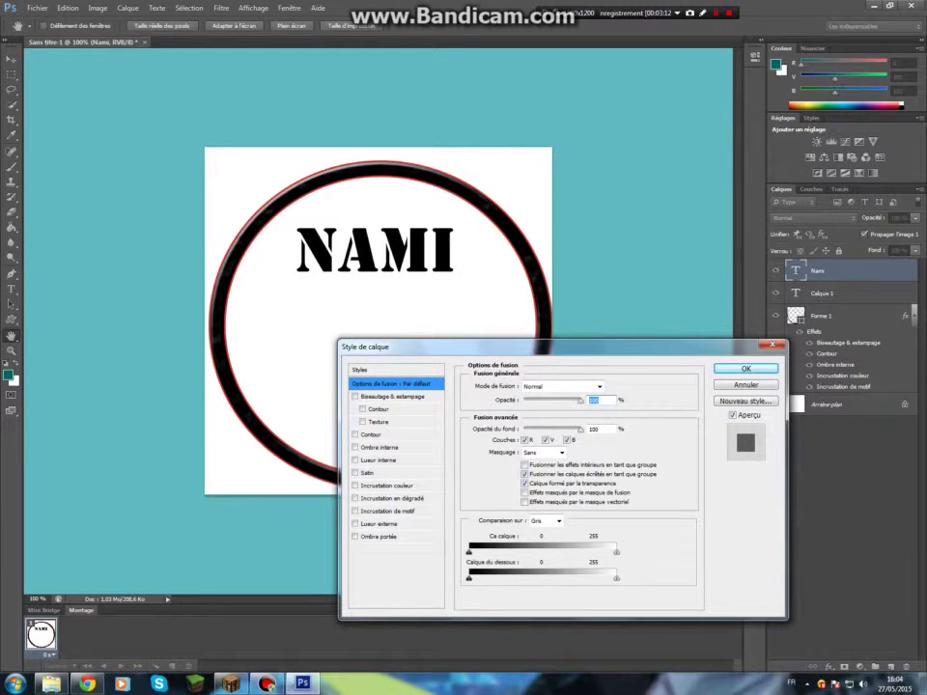
left_click(377, 397)
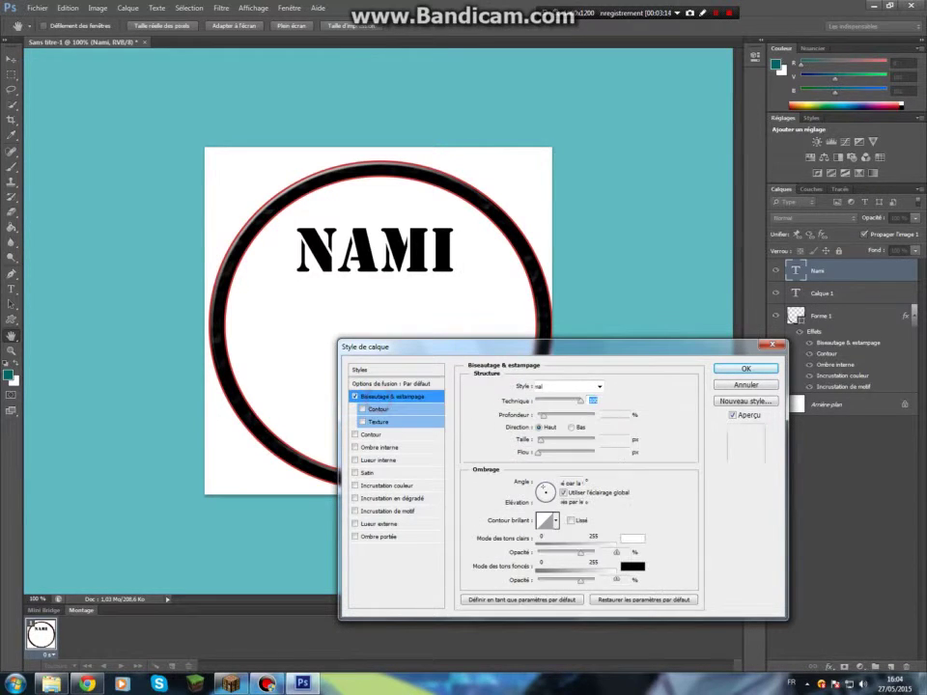
left_click(374, 409)
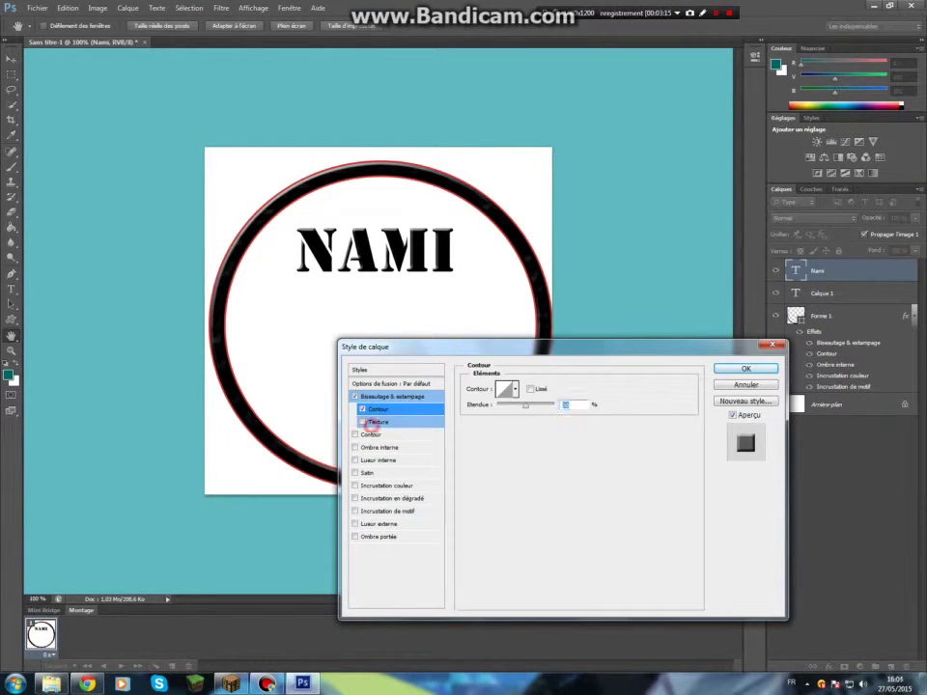
double_click(566, 404)
left_click(362, 422)
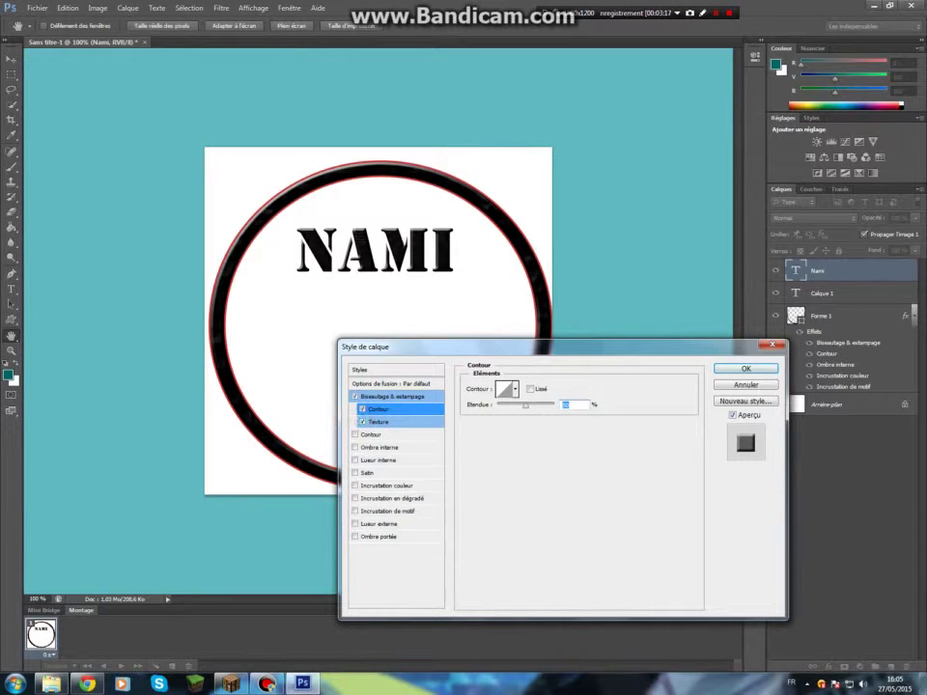
left_click(354, 447)
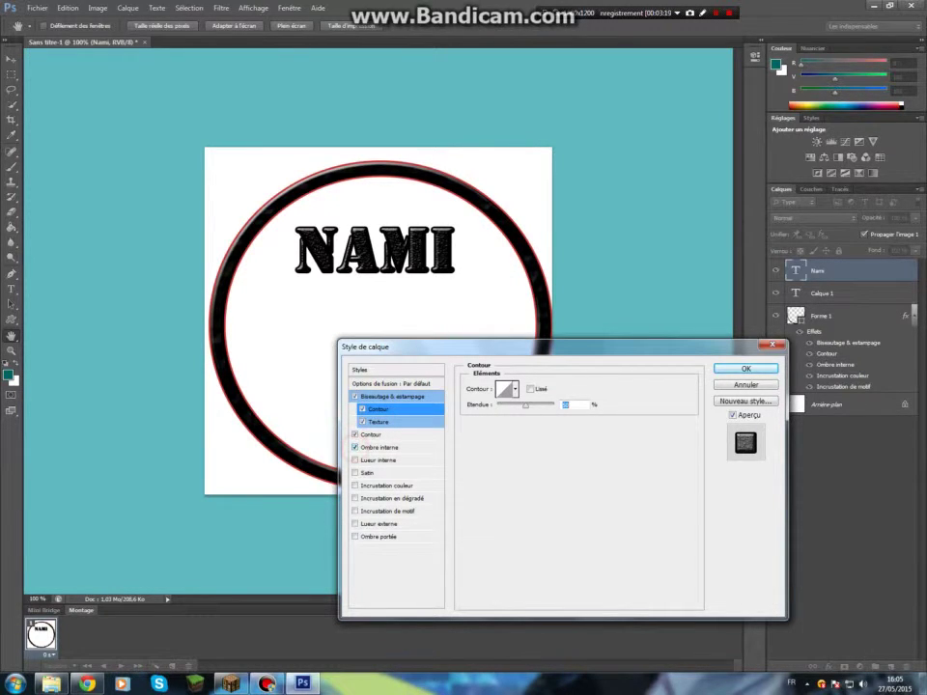
left_click(354, 447)
left_click(760, 368)
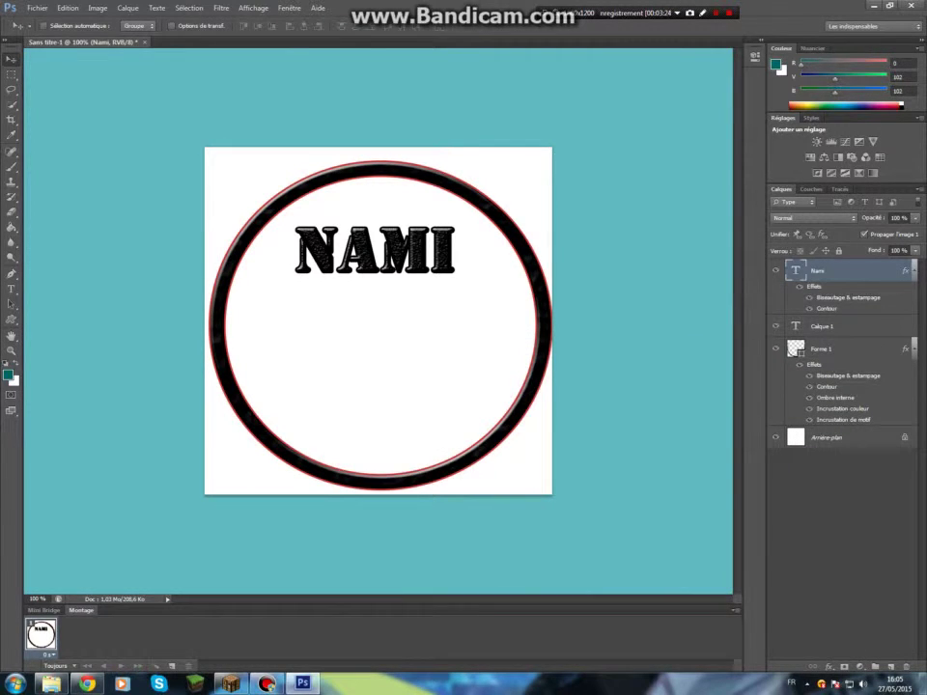
Nudge NAMI higher, then delete the stray extra text layer
left_click_drag(370, 243, 369, 223)
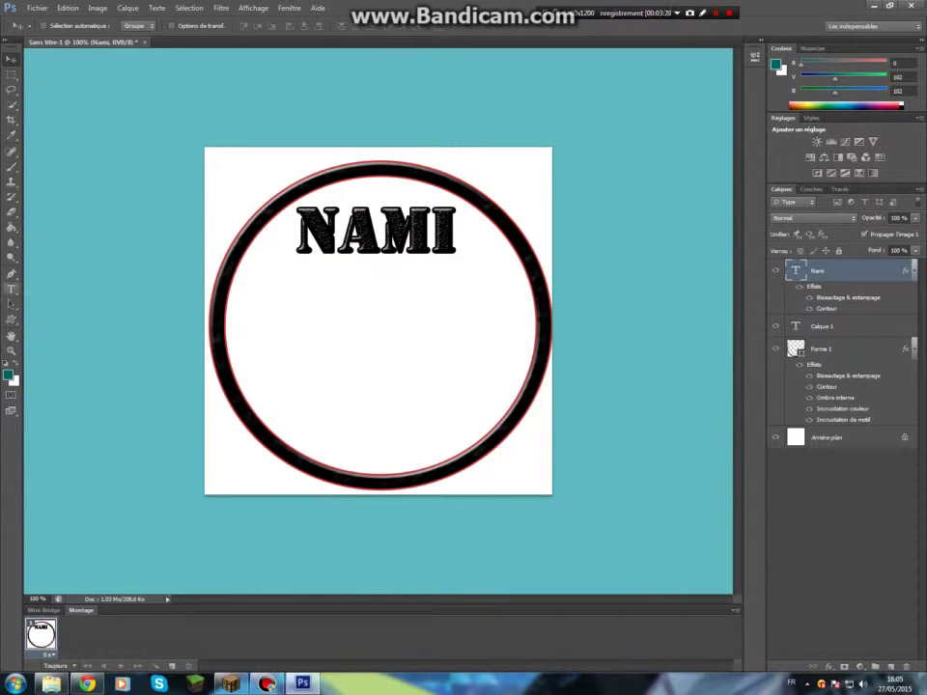
key("t")
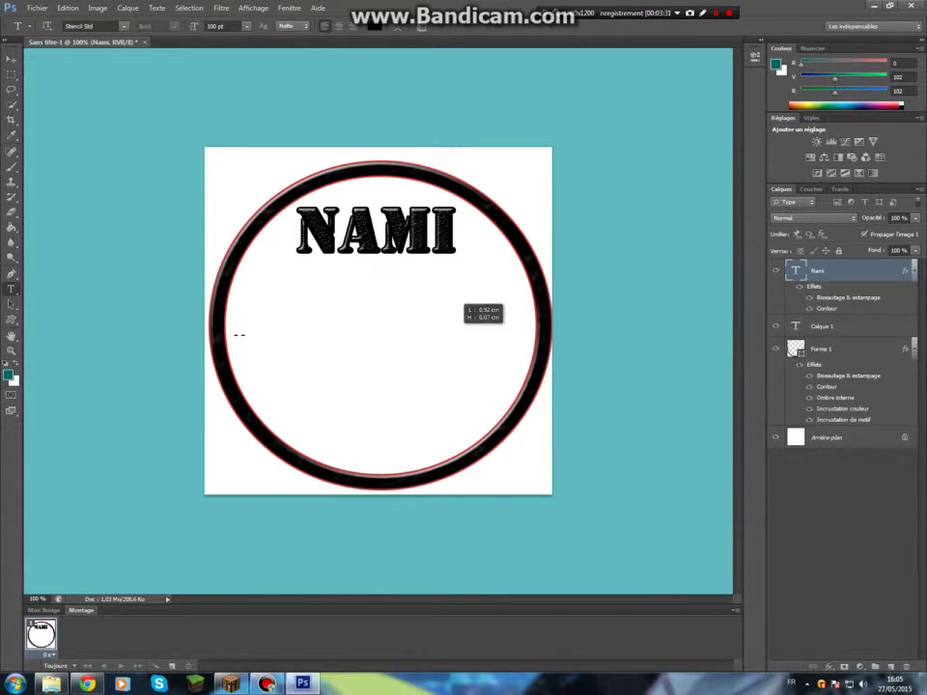
mouse_move(232, 335)
left_mouse_down()
mouse_move(467, 364)
mouse_move(473, 374)
left_mouse_up()
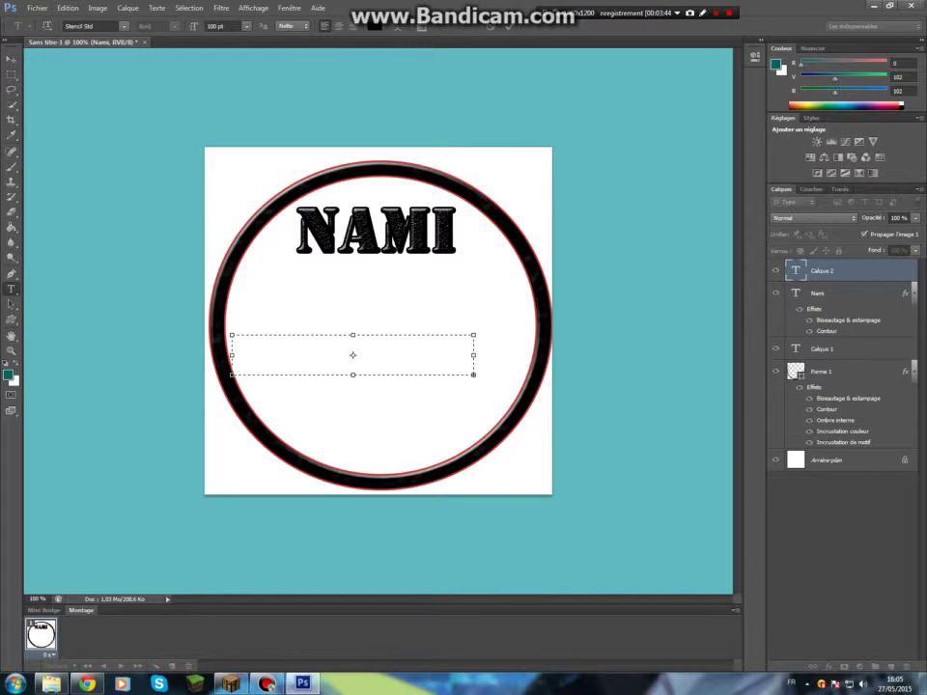
left_click(290, 344)
left_click(835, 270)
type("FYoutube")
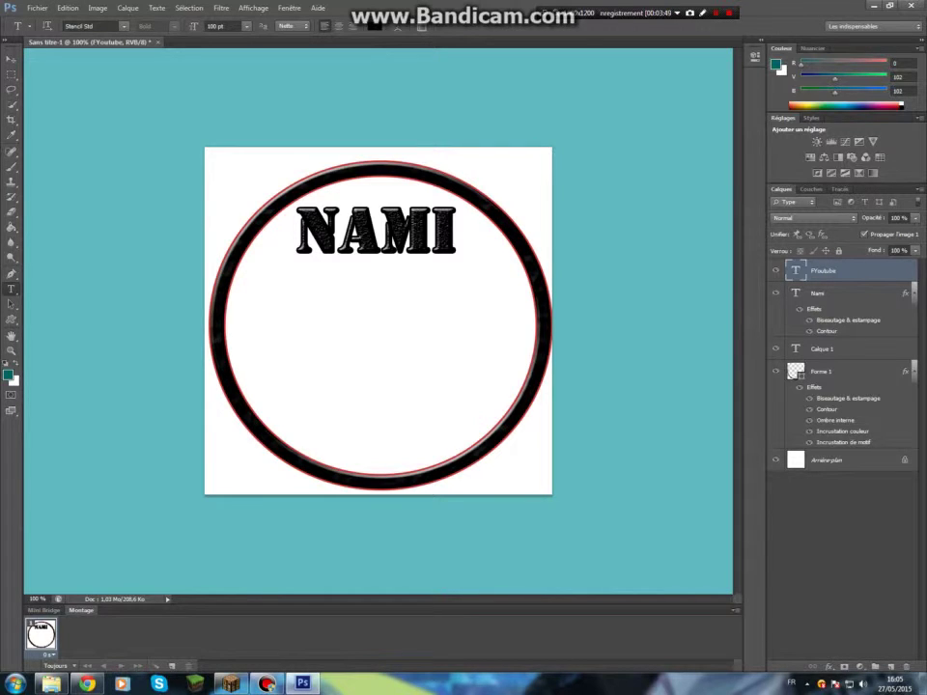
right_click(835, 270)
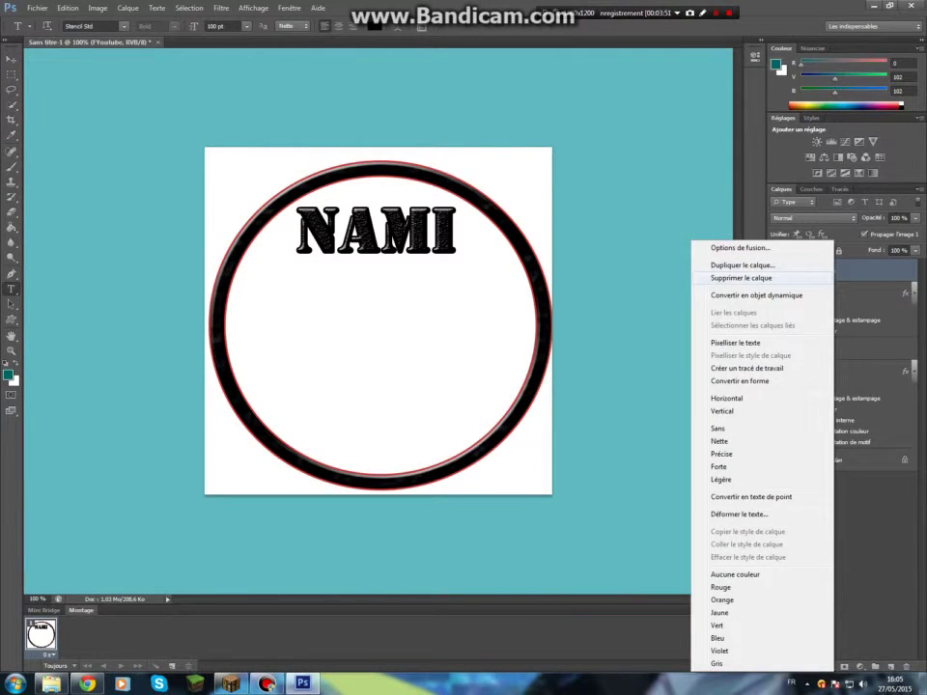
left_click(744, 277)
Confirm the layer deletion and type YOU- in a text box across the ring's lower half
key("Return")
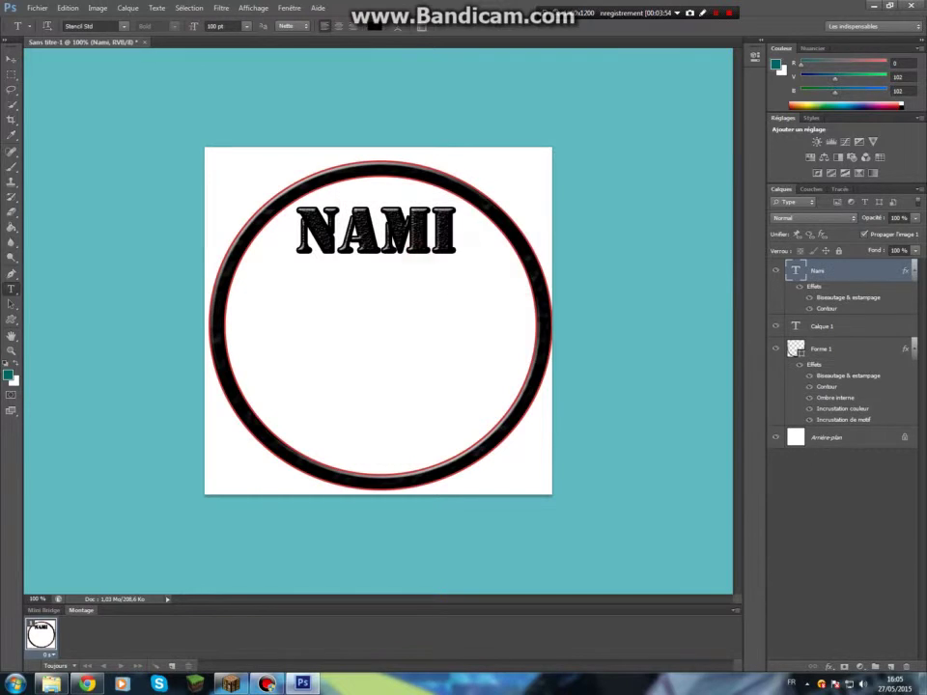
left_click_drag(239, 343, 507, 387)
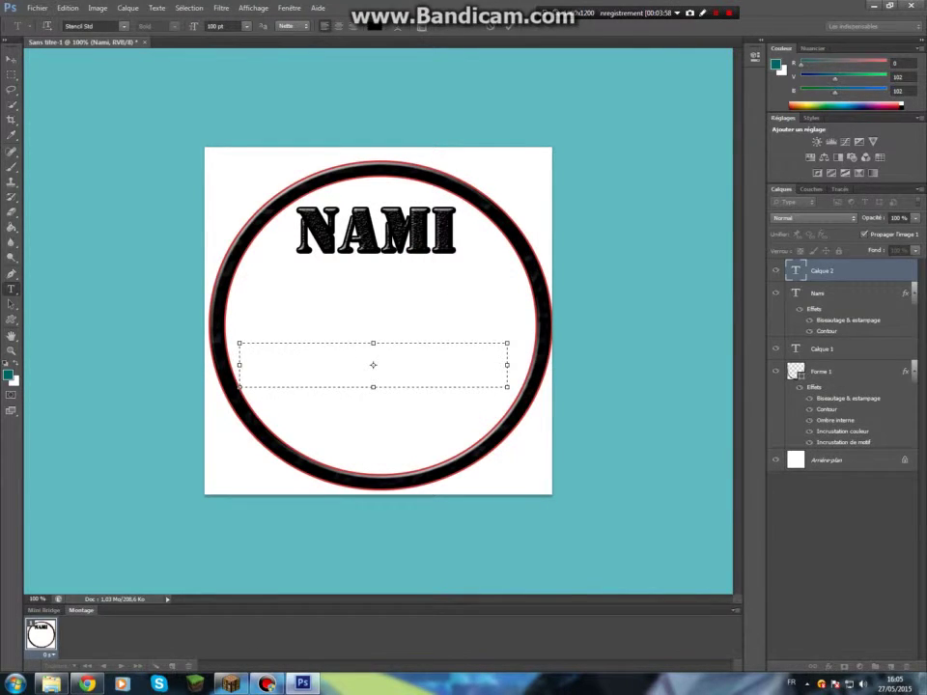
type("F")
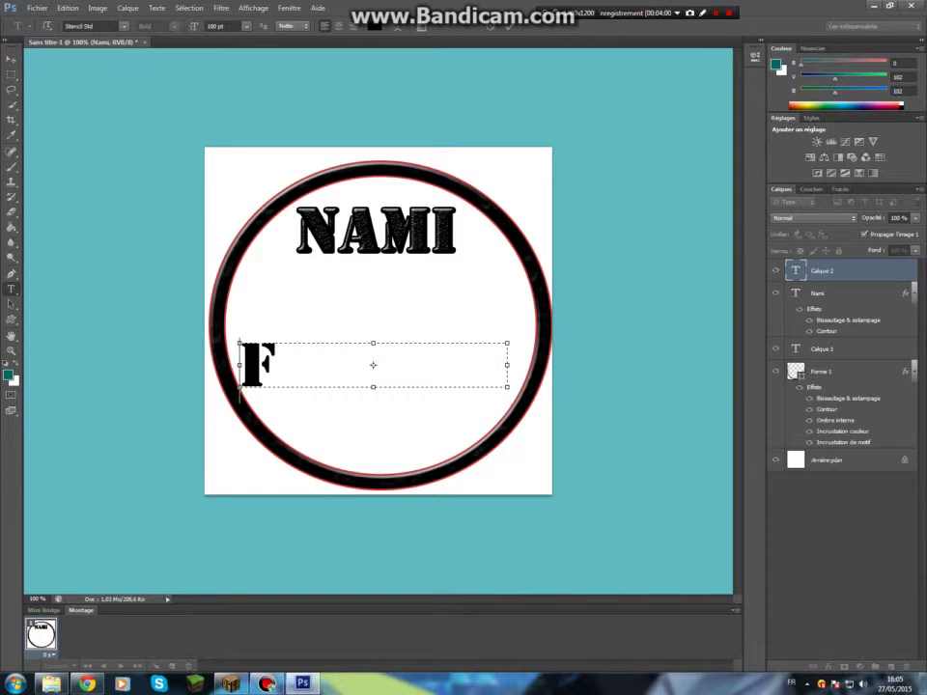
key("BackSpace")
type("F")
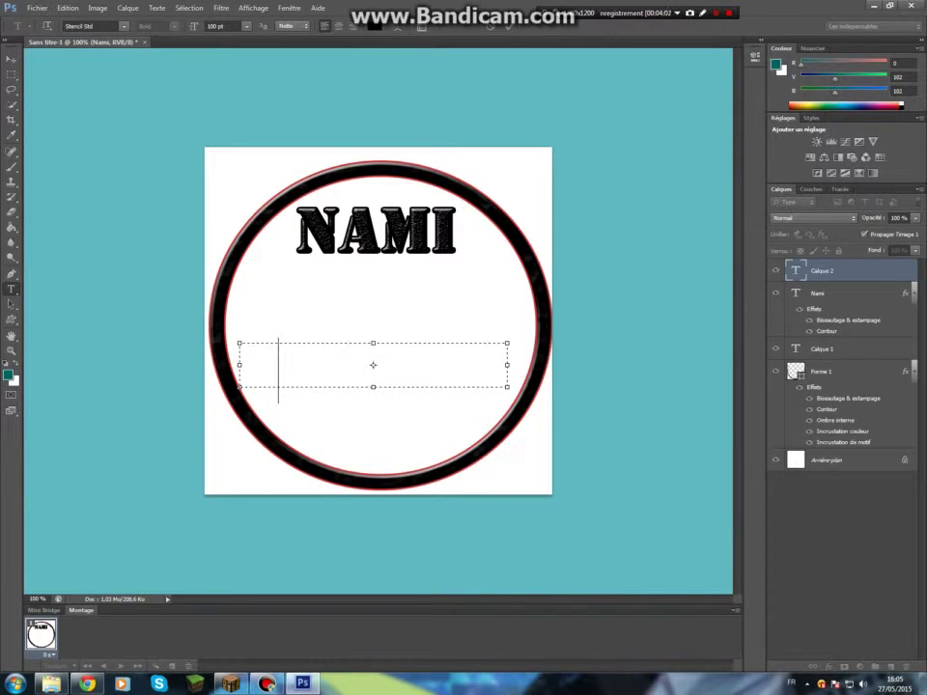
type("airy")
type("YOU-")
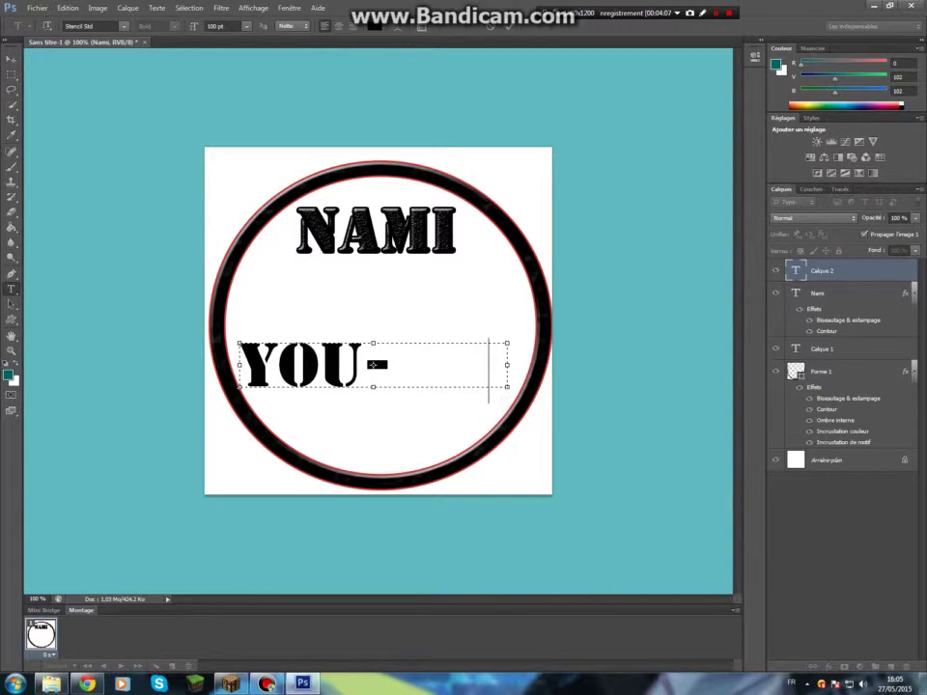
key("BackSpace")
type("TUB")
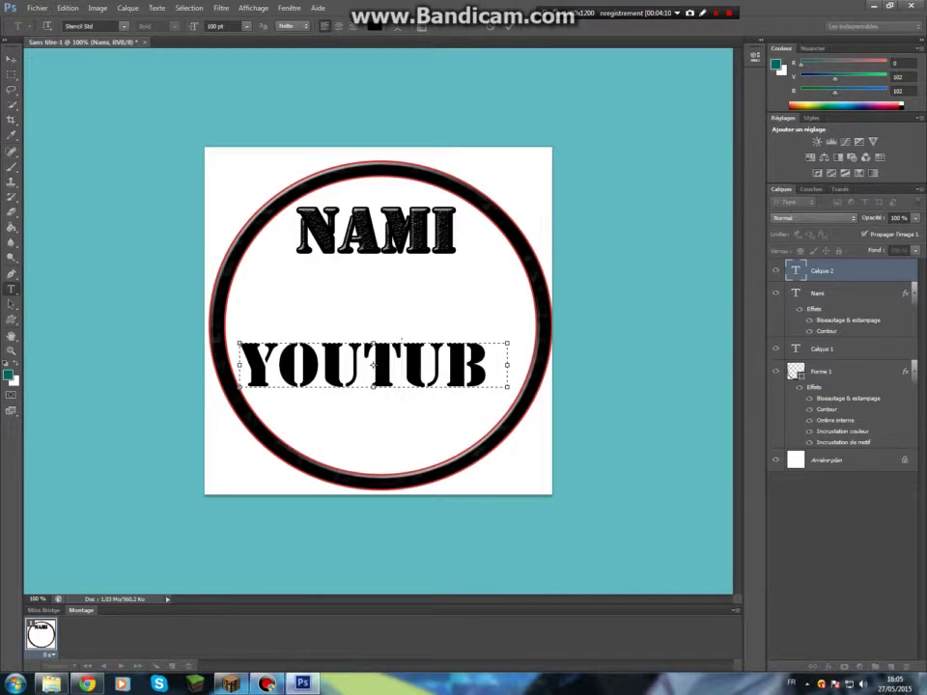
key("BackSpace")
key("BackSpace")
key("BackSpace")
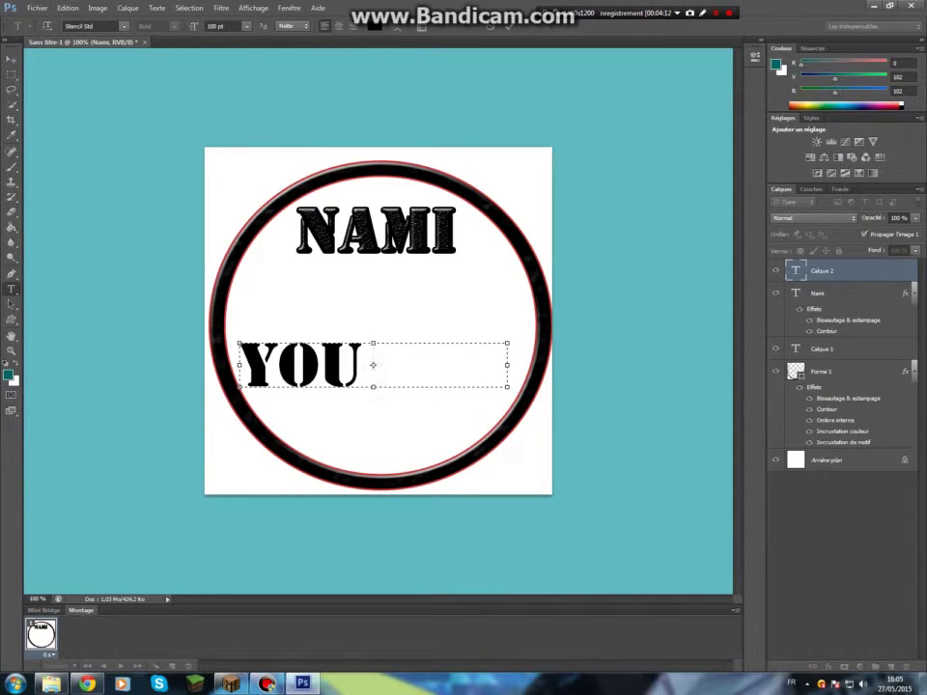
type("-")
Commit and nudge the 'YOU-' text, then delete its text layer
left_click(12, 59)
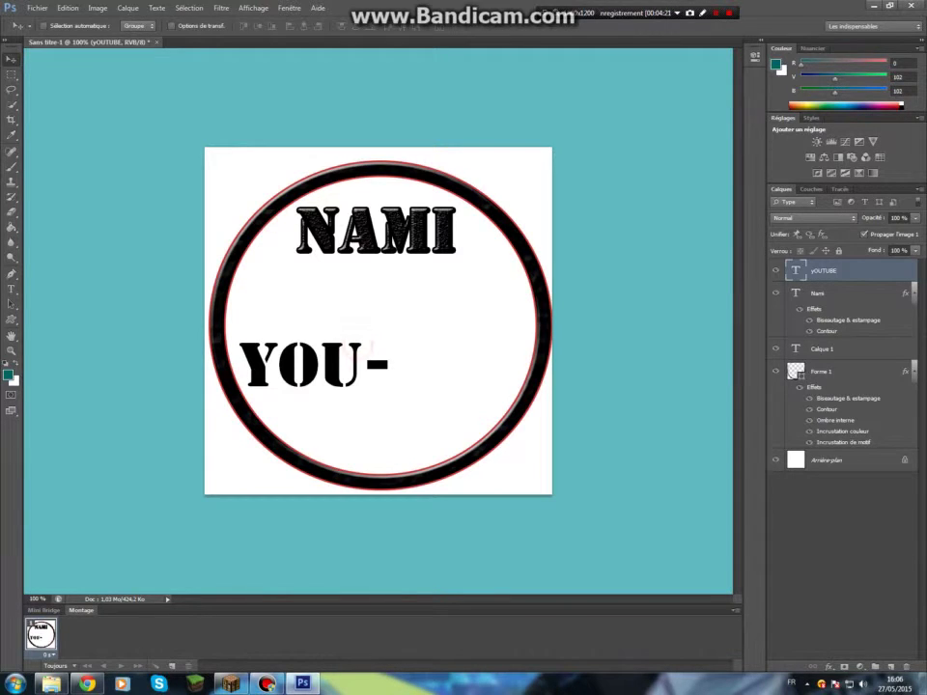
mouse_move(356, 347)
left_mouse_down()
mouse_move(395, 247)
mouse_move(395, 261)
left_mouse_up()
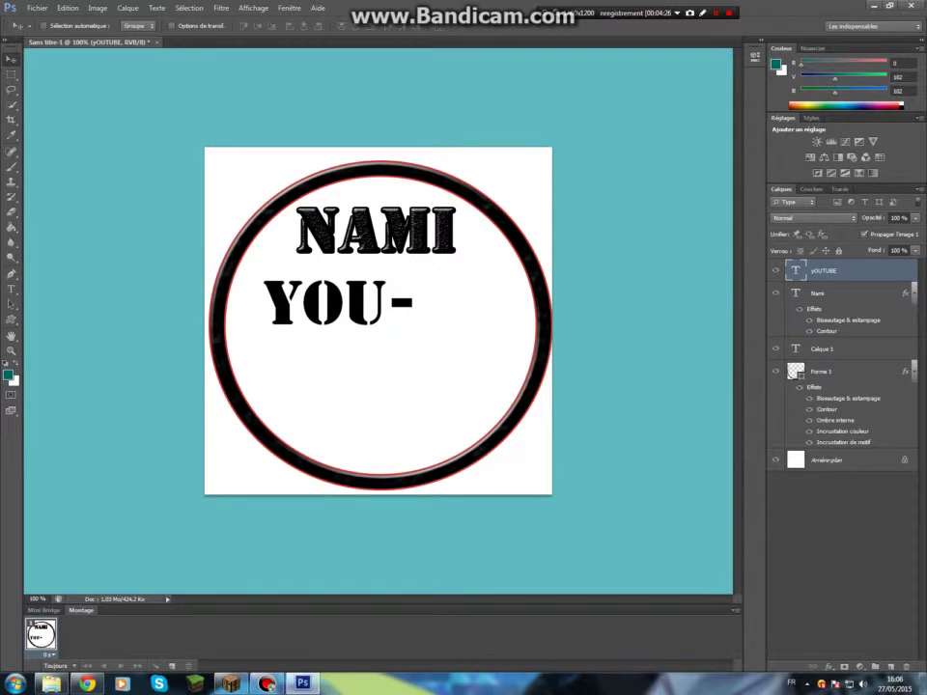
right_click(831, 270)
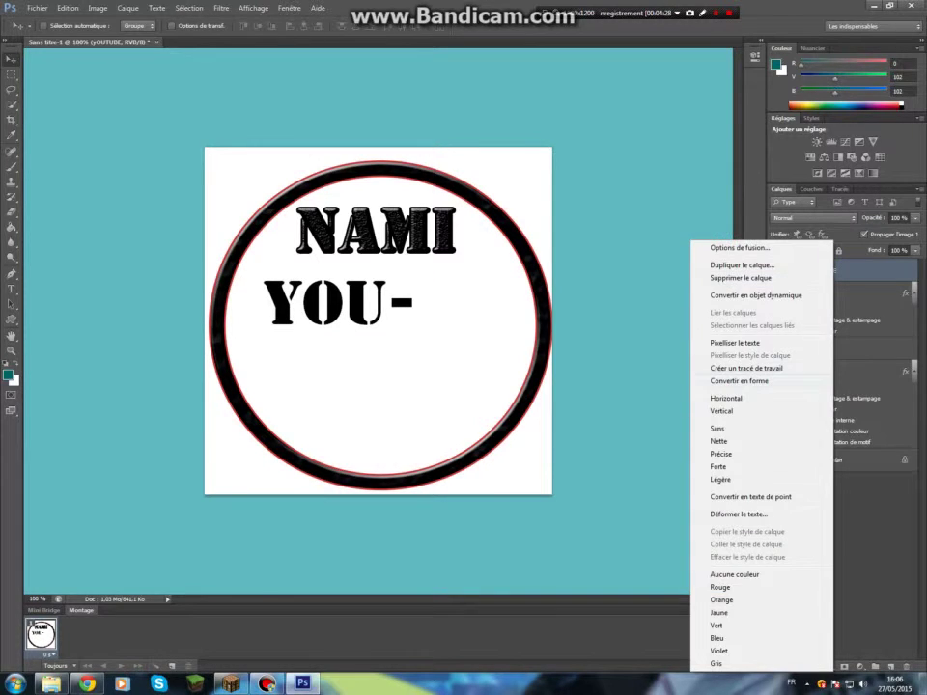
left_click(740, 278)
left_click(405, 253)
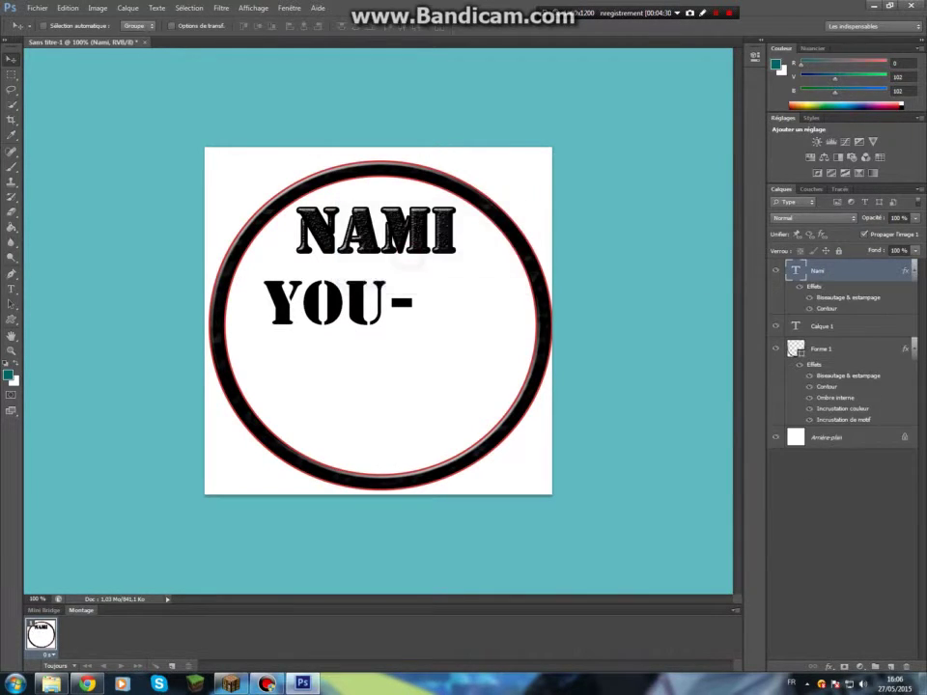
Draw a large registered-trademark ® custom shape below NAMI
key("v")
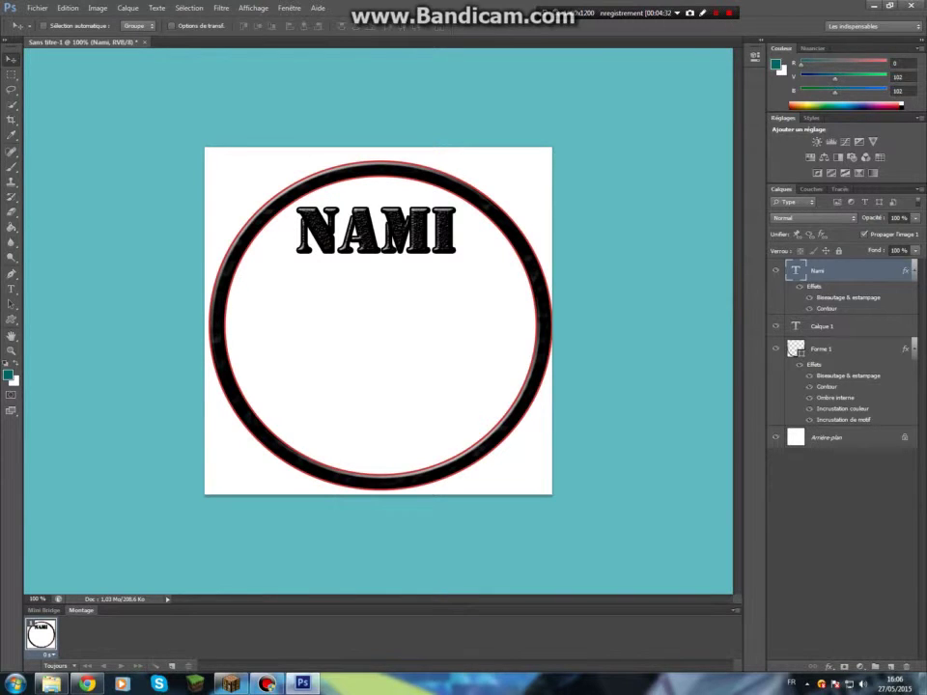
left_click(11, 319)
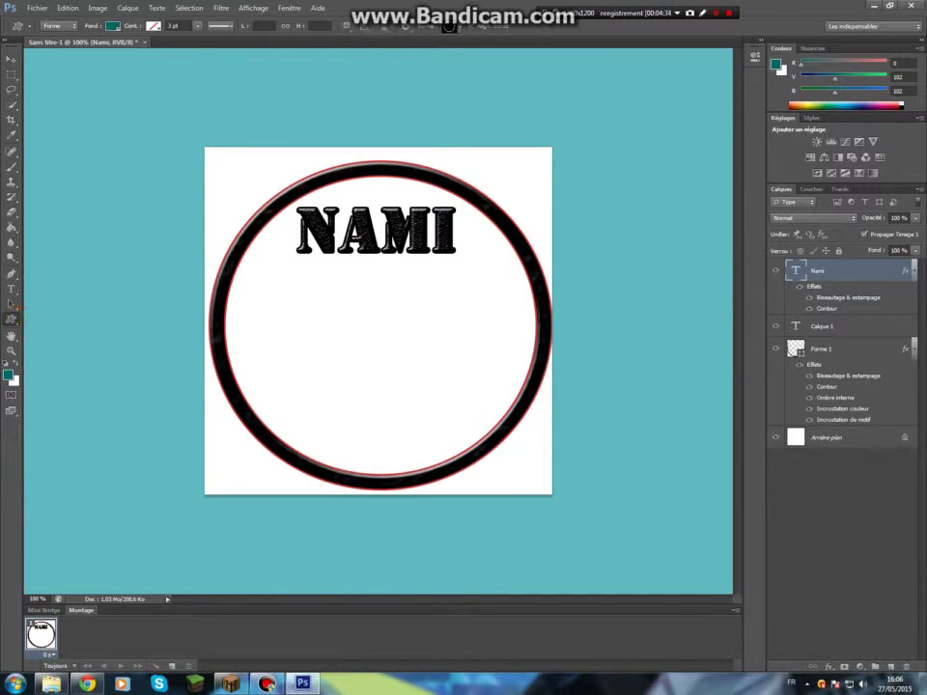
left_click(450, 26)
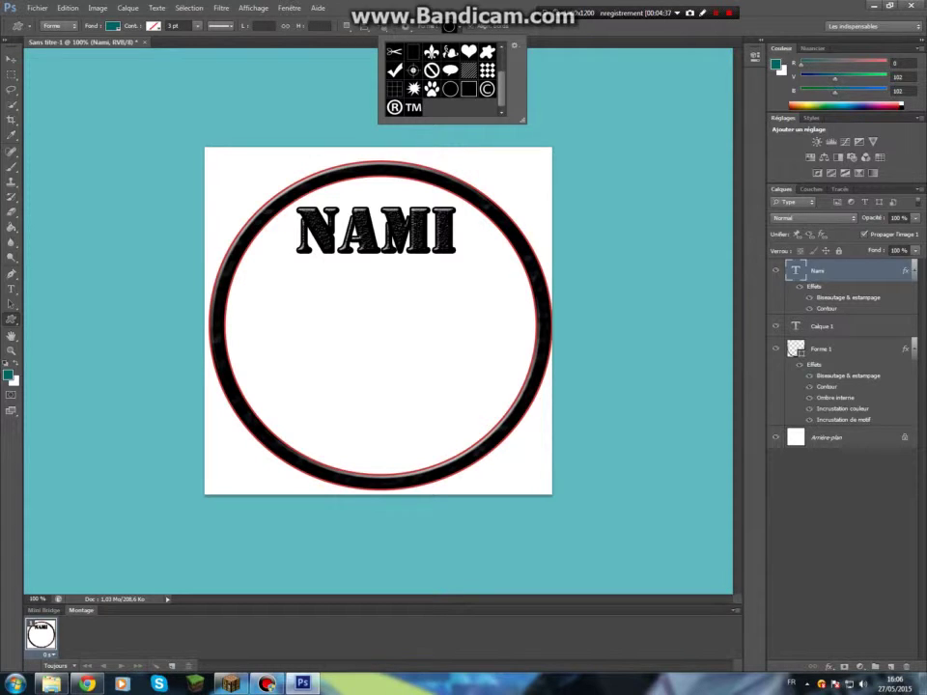
left_click(394, 107)
double_click(395, 107)
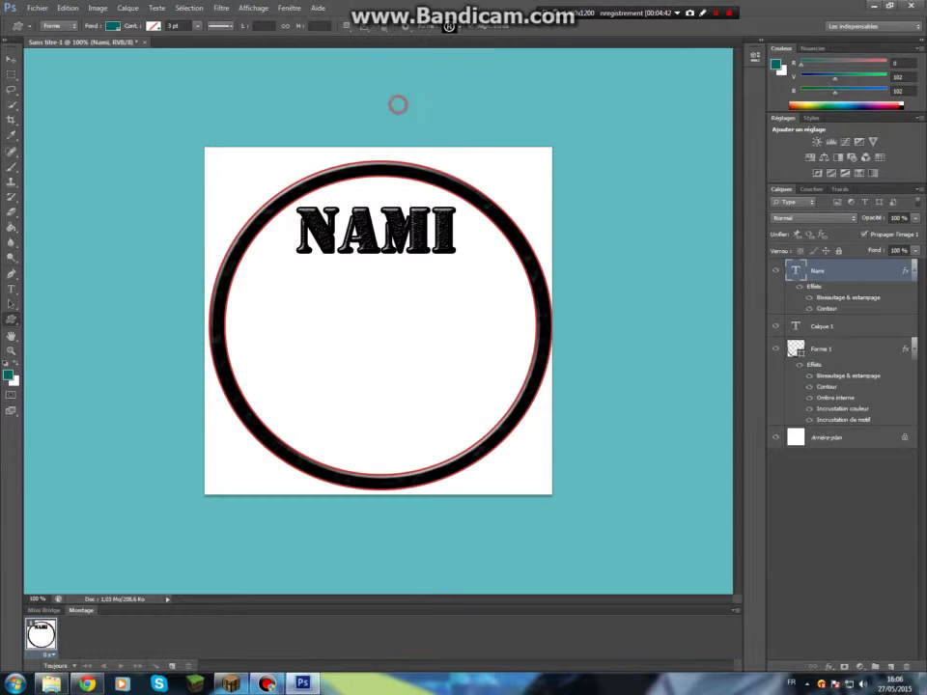
left_click_drag(271, 410, 446, 260)
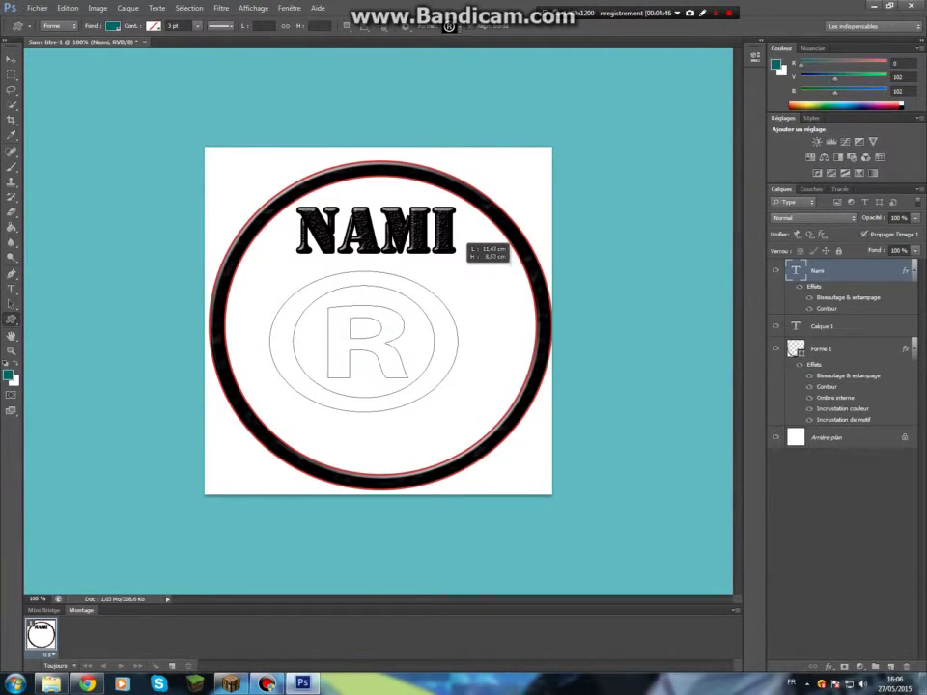
mouse_move(454, 262)
left_mouse_down()
mouse_move(467, 237)
mouse_move(481, 241)
left_mouse_up()
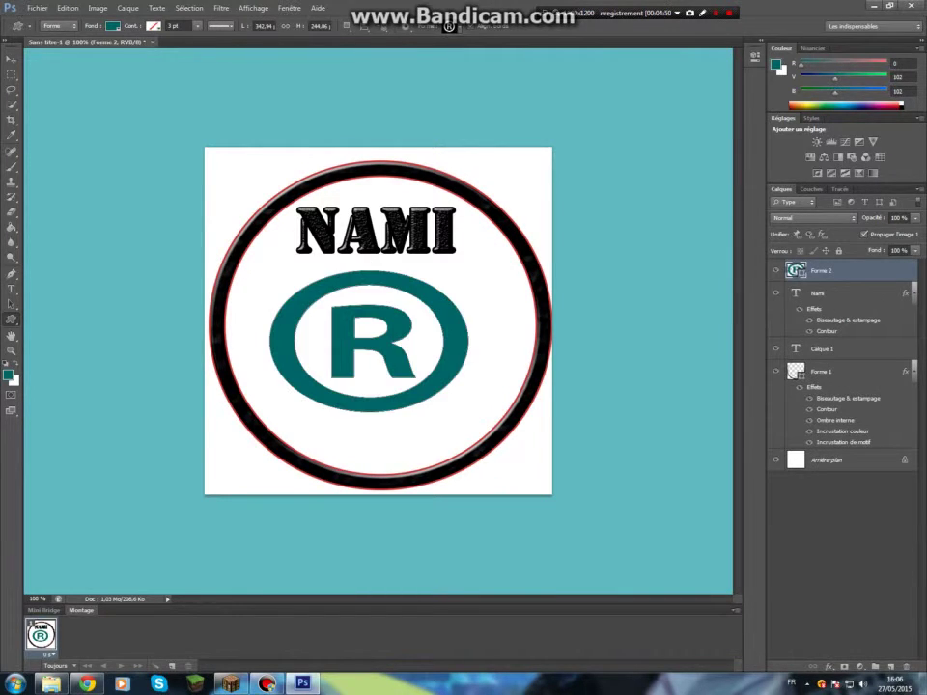
Fill the ® shape with the blue-and-gold gradient and shift it slightly right
left_click(113, 26)
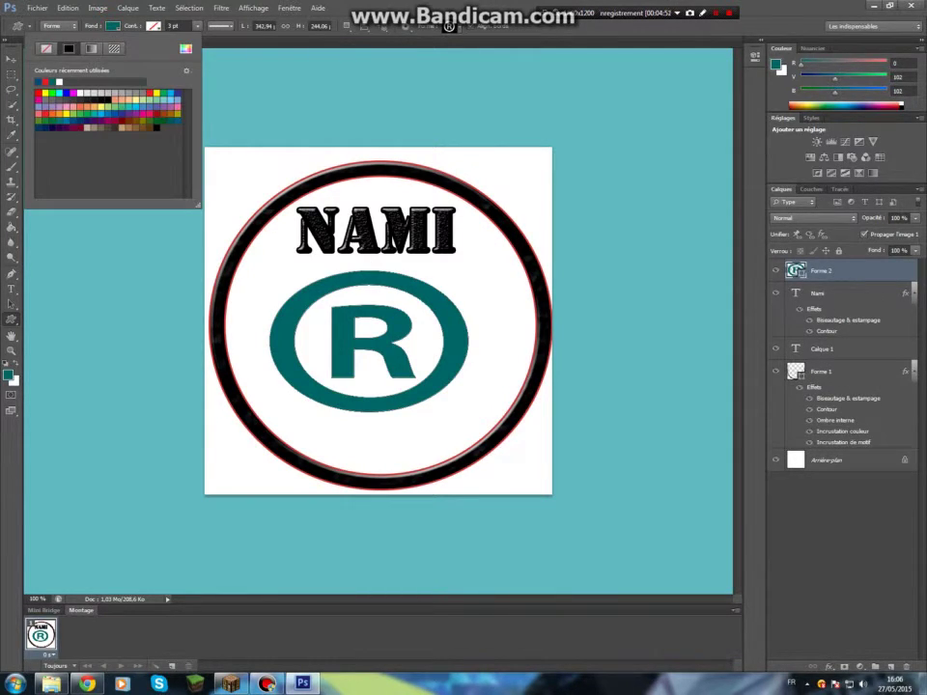
left_click(91, 49)
left_click(118, 105)
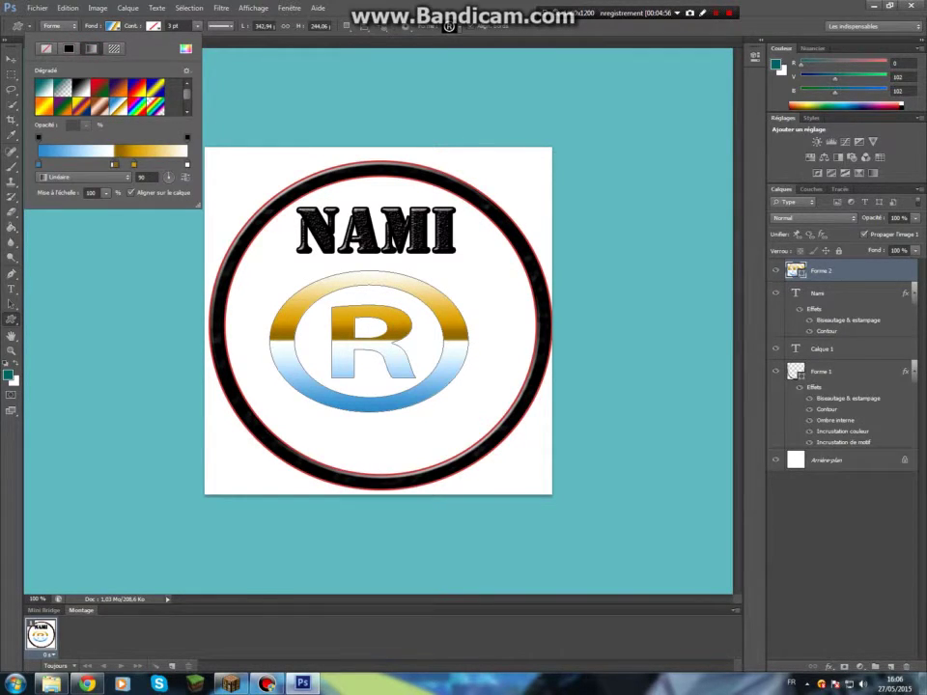
key("Return")
left_click(448, 214)
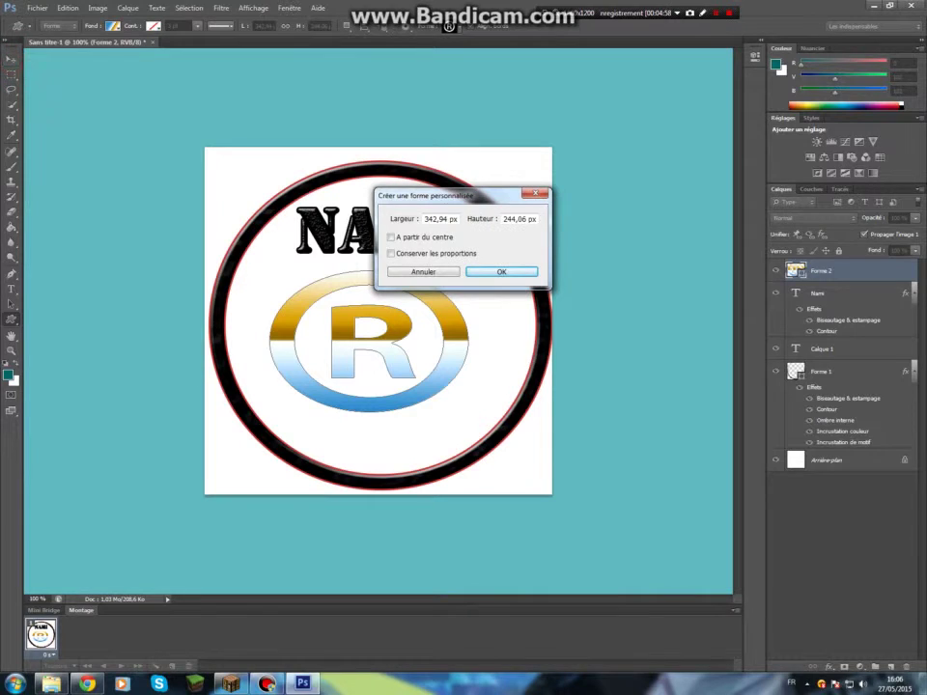
left_click(425, 270)
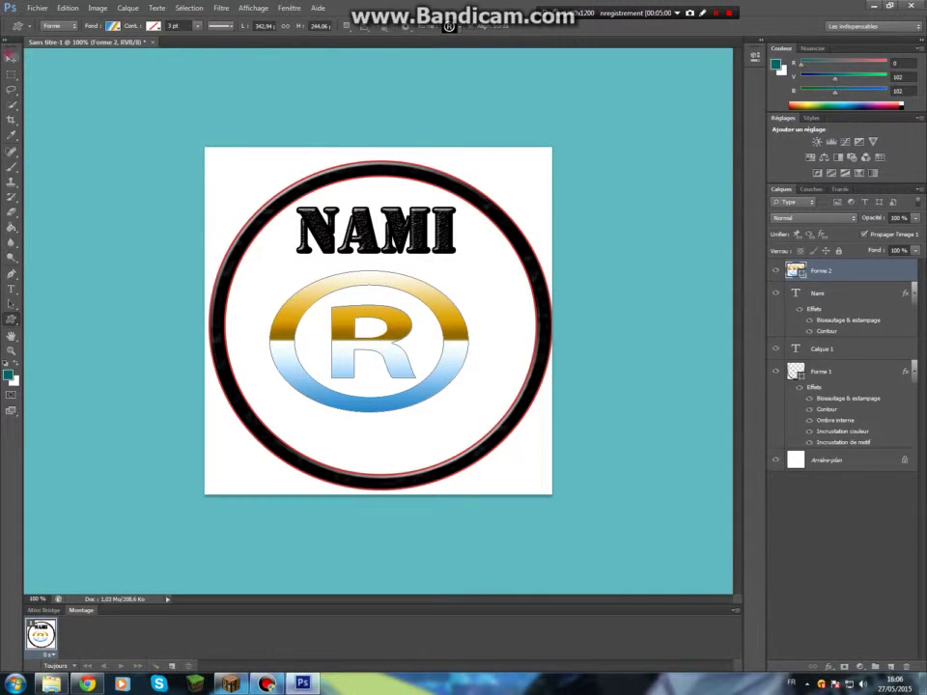
left_click(12, 59)
left_click_drag(449, 284, 475, 289)
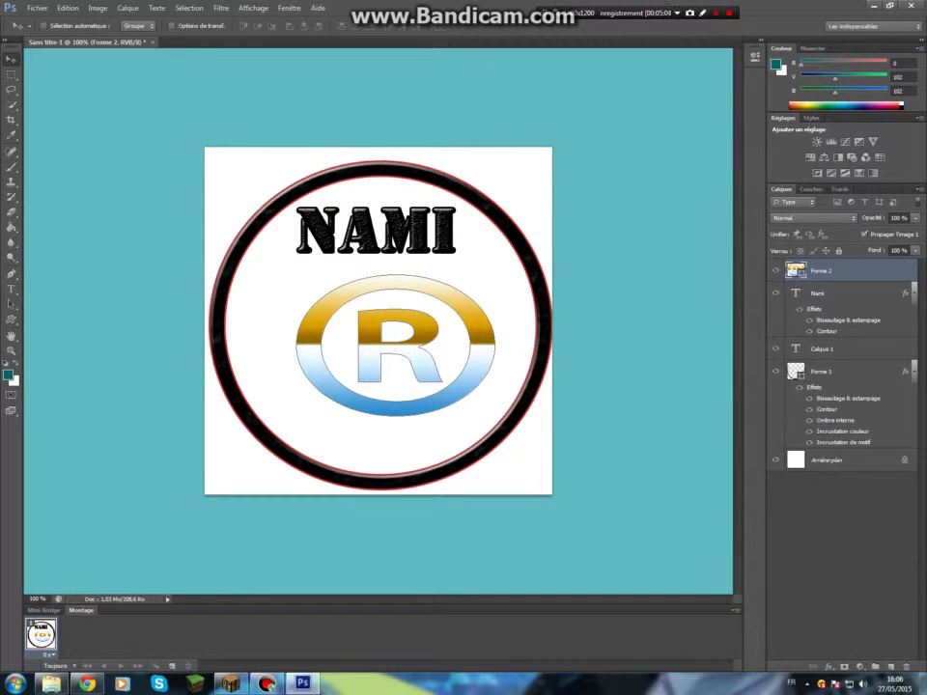
Delete the 'Forme 2' ® shape layer
right_click(874, 271)
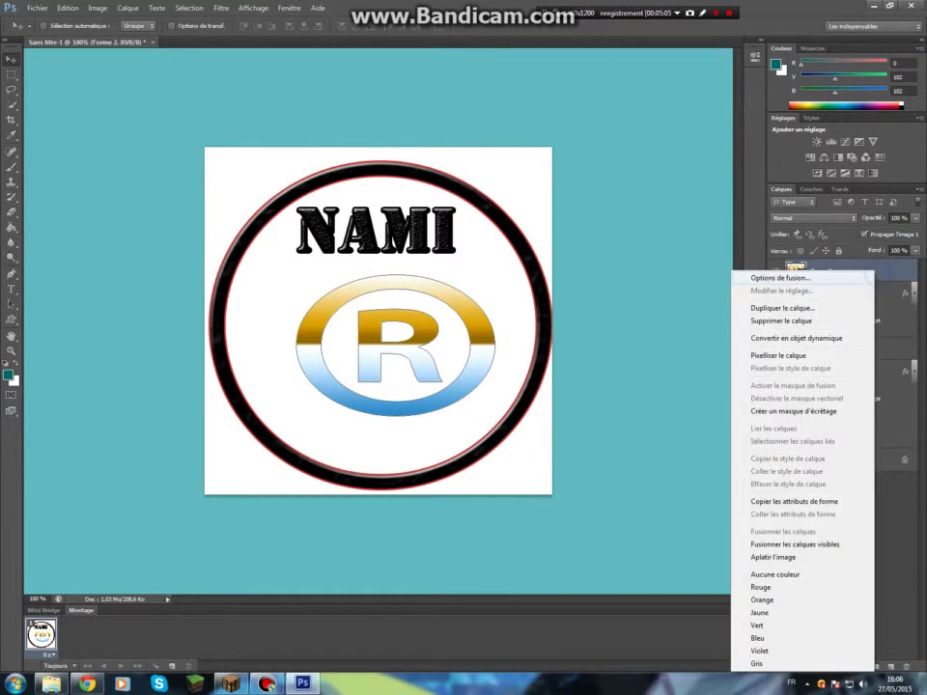
left_click(777, 322)
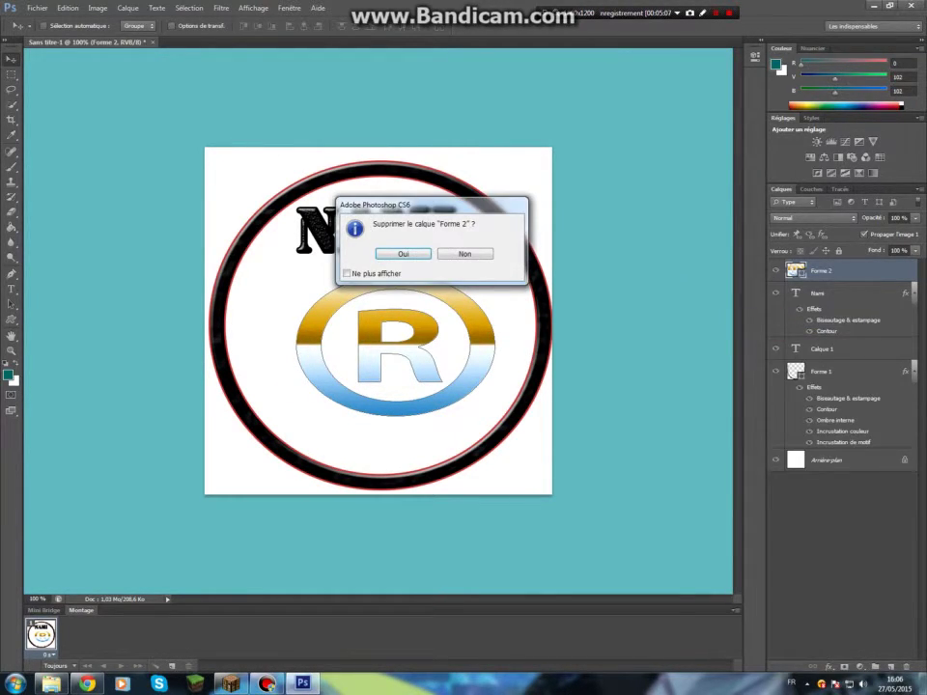
left_click(403, 253)
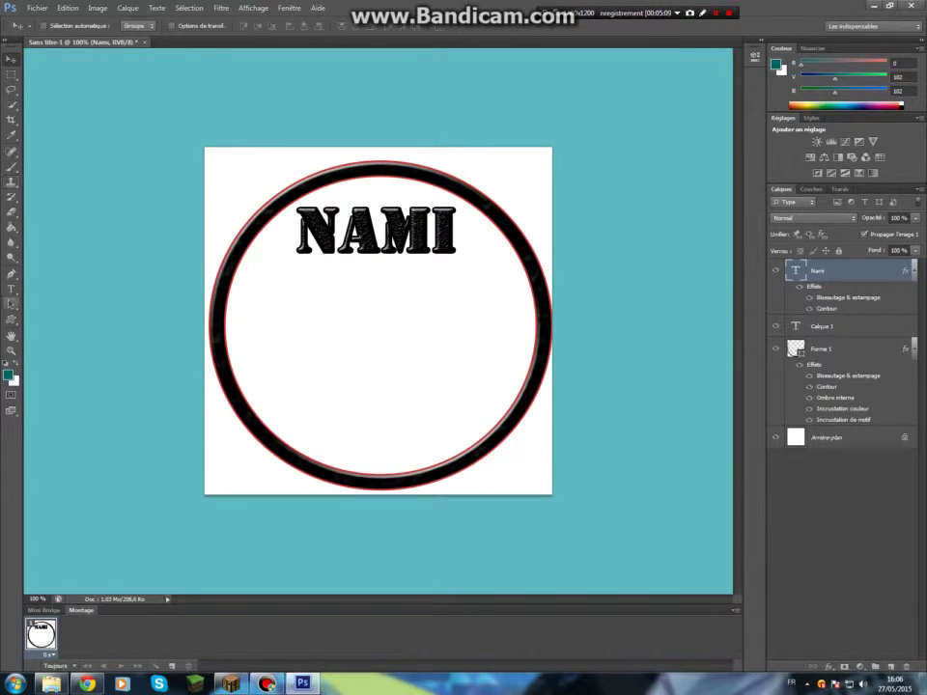
Draw a heart custom shape on the left inside the ring, below NAMI
key("p")
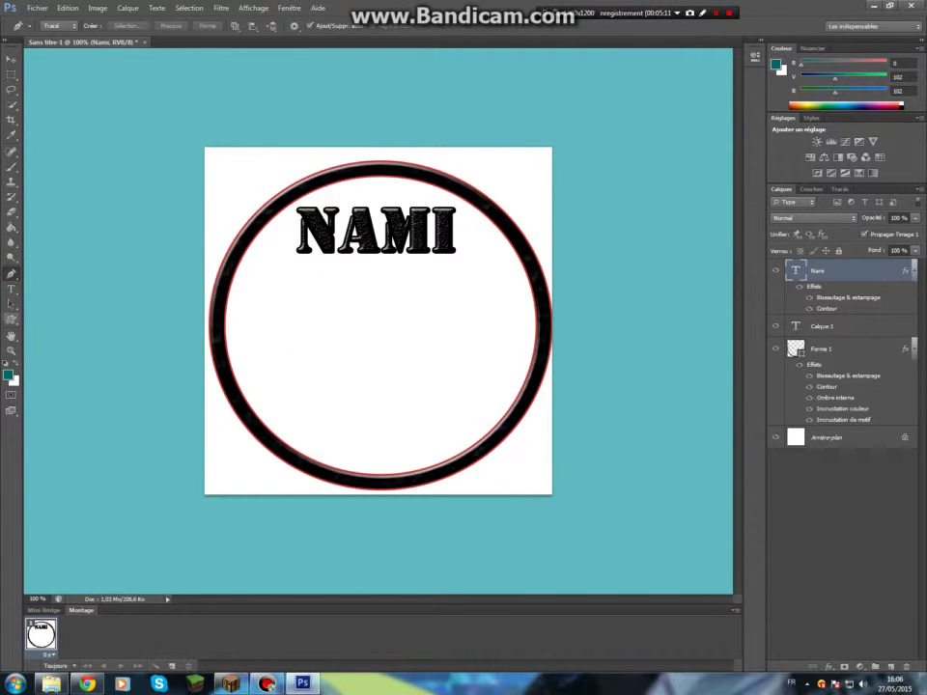
key("u")
left_click(449, 26)
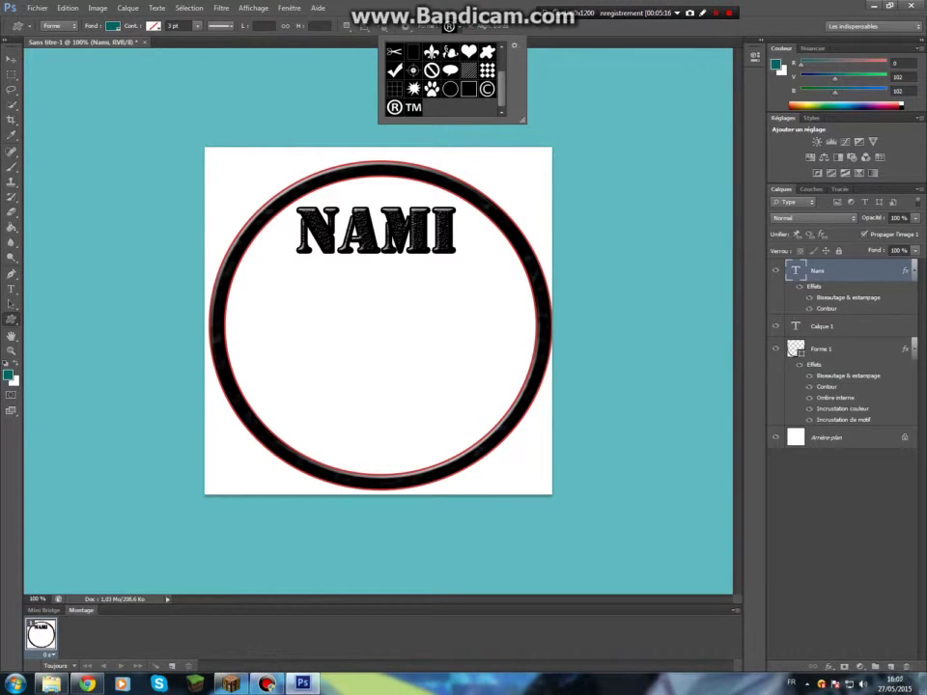
double_click(469, 54)
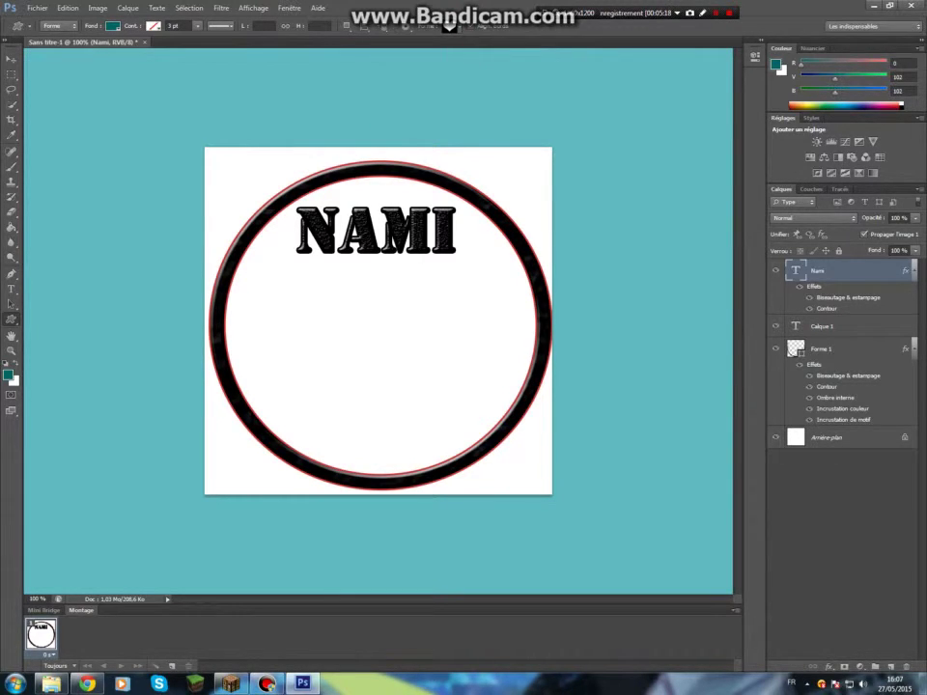
mouse_move(259, 413)
left_mouse_down()
mouse_move(449, 300)
mouse_move(426, 352)
mouse_move(362, 324)
left_mouse_up()
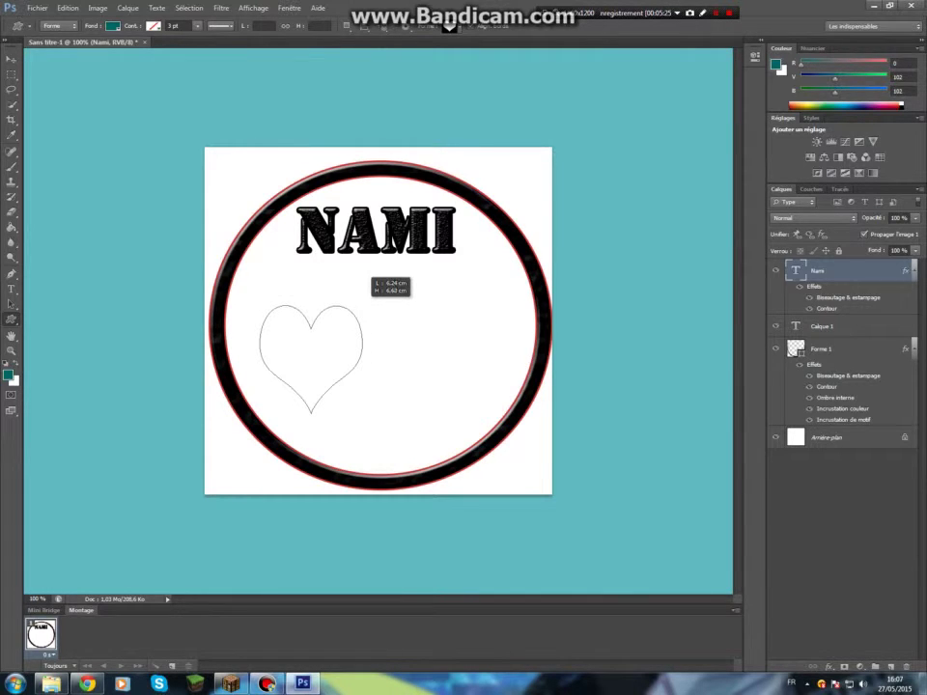
left_click_drag(362, 324, 362, 324)
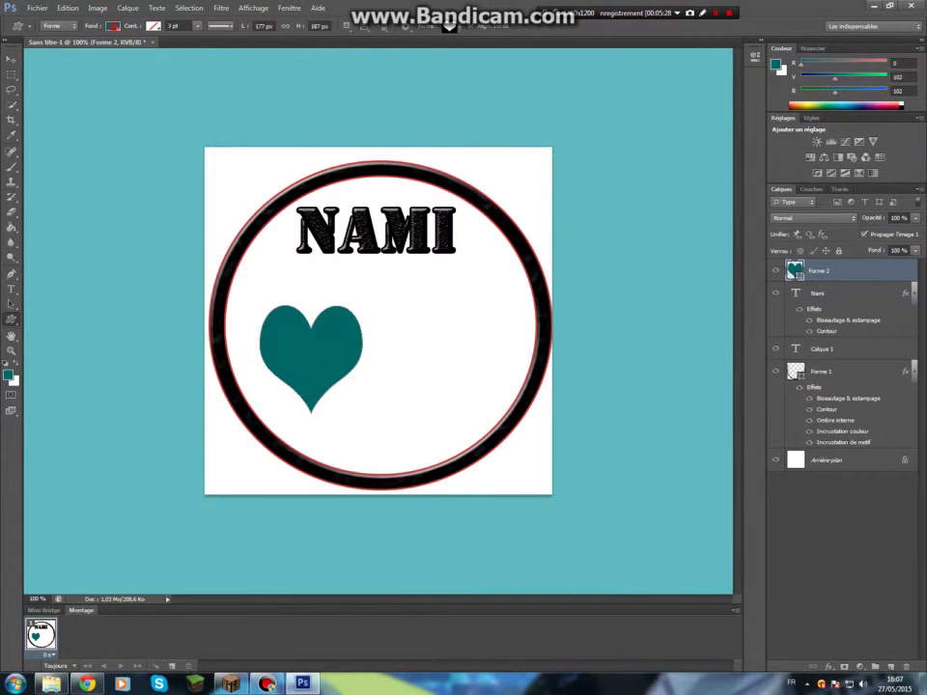
Fill the heart with the brown copper gradient preset
left_click(113, 26)
left_click(91, 48)
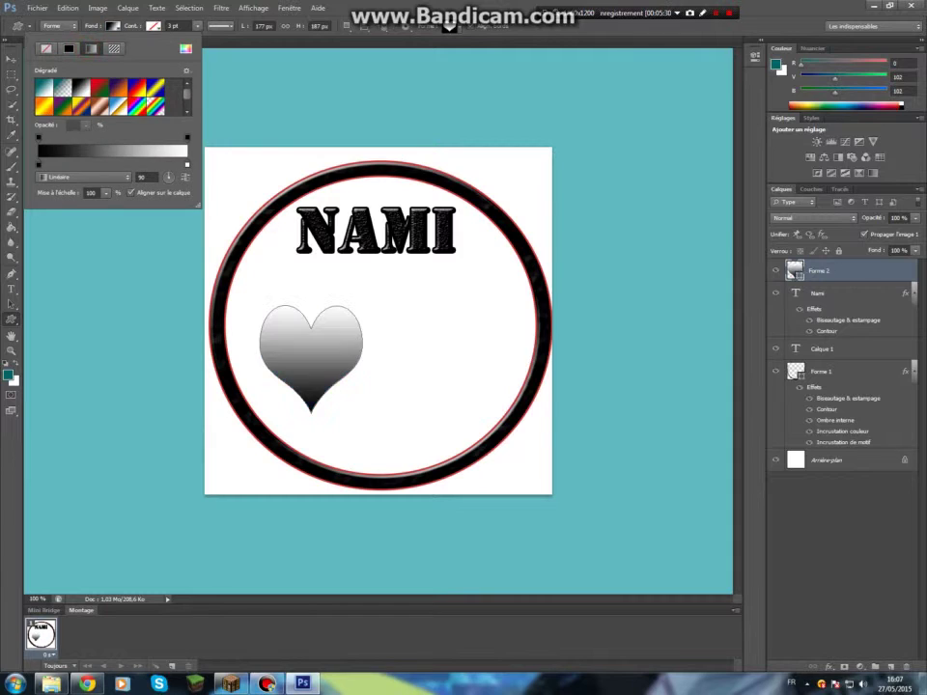
left_click(99, 106)
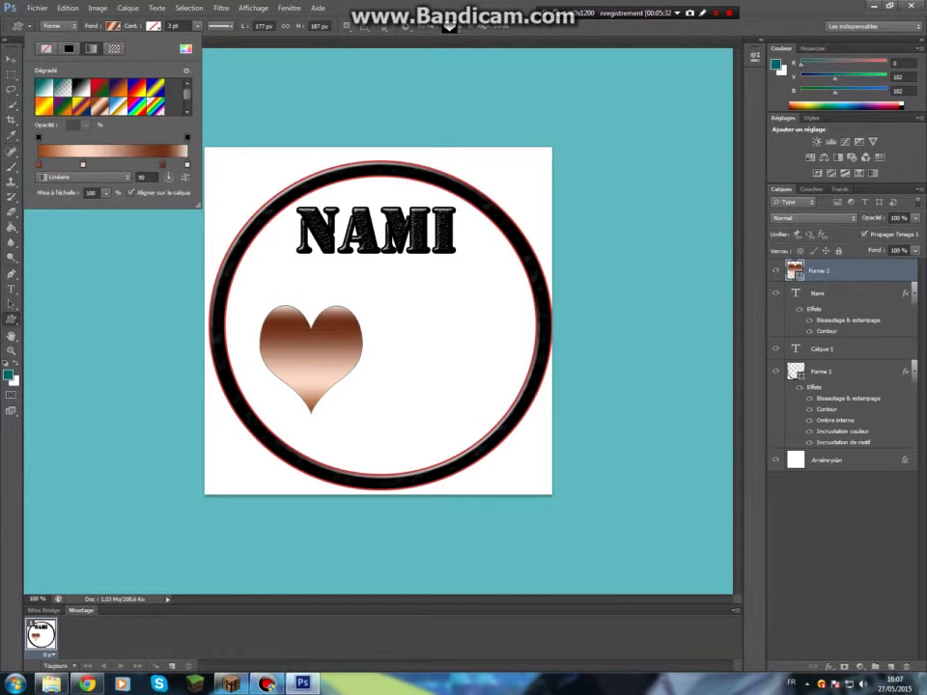
left_click(118, 106)
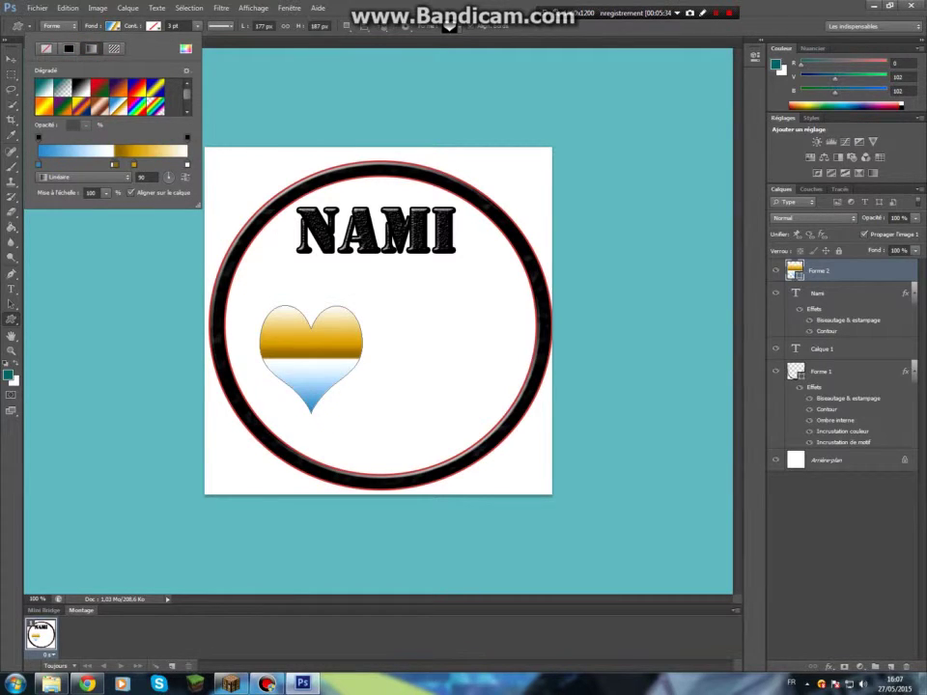
left_click(100, 106)
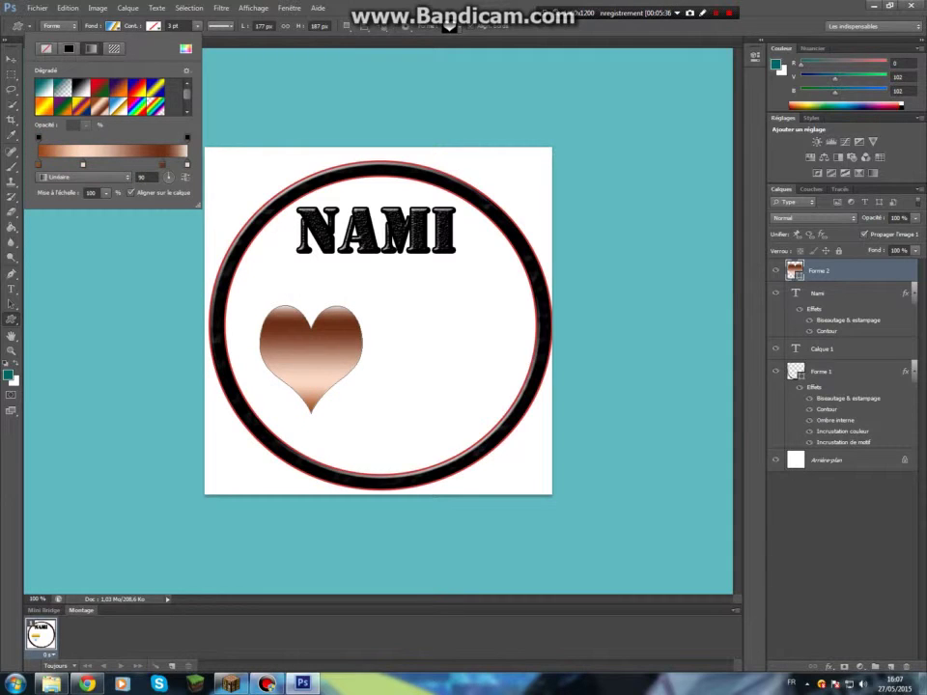
left_click(422, 272)
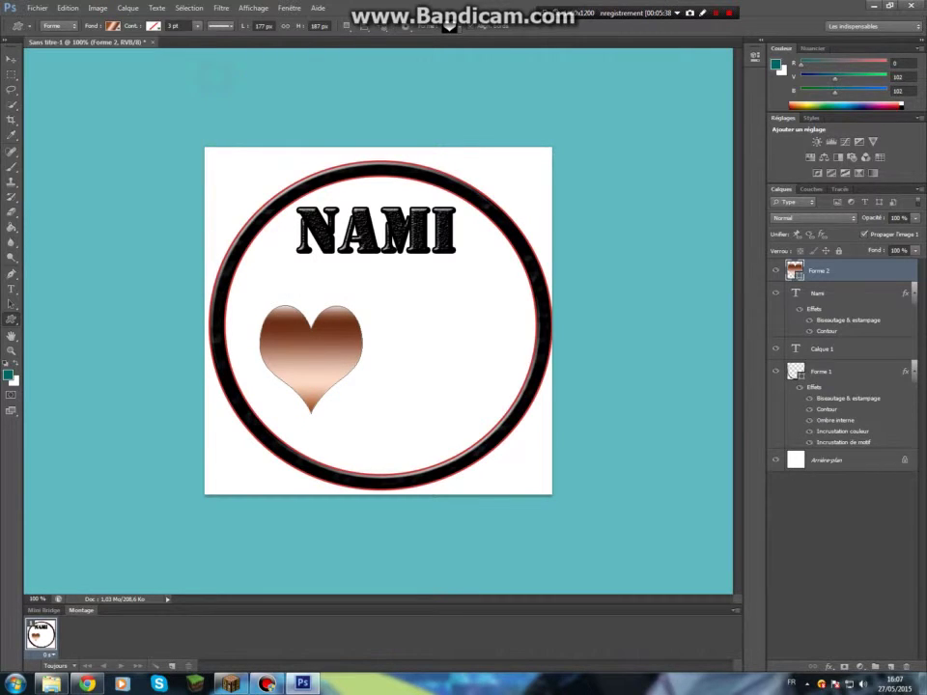
left_click(422, 271)
Draw a second copper-gradient heart to the right of the first
mouse_move(480, 425)
left_mouse_down()
mouse_move(425, 315)
mouse_move(390, 312)
left_mouse_up()
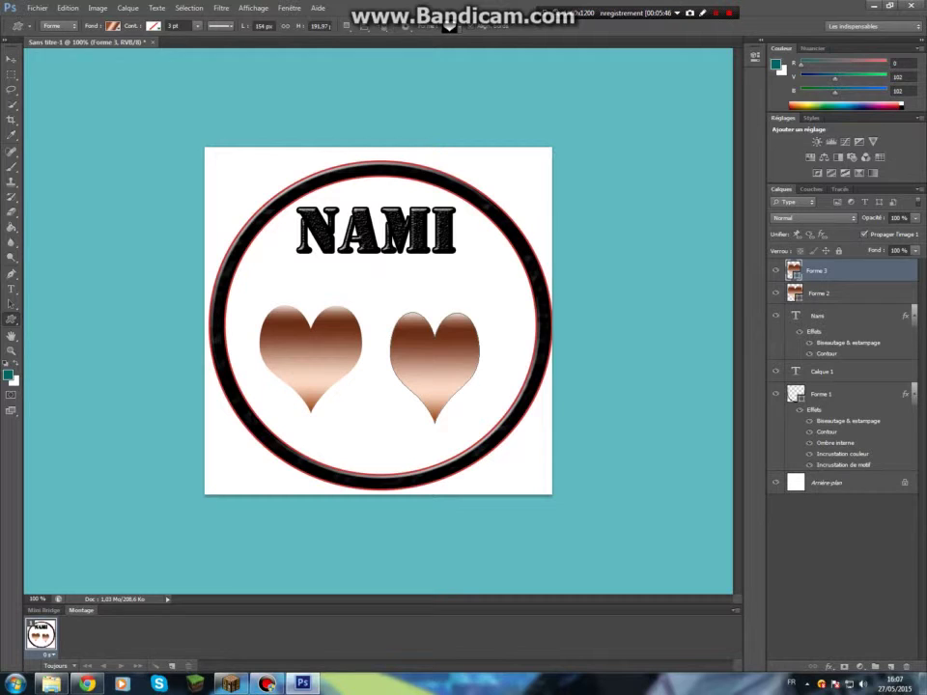
Begin saving the badge as JPEG, declining to overwrite Sans titre-1.jpg
left_click(37, 7)
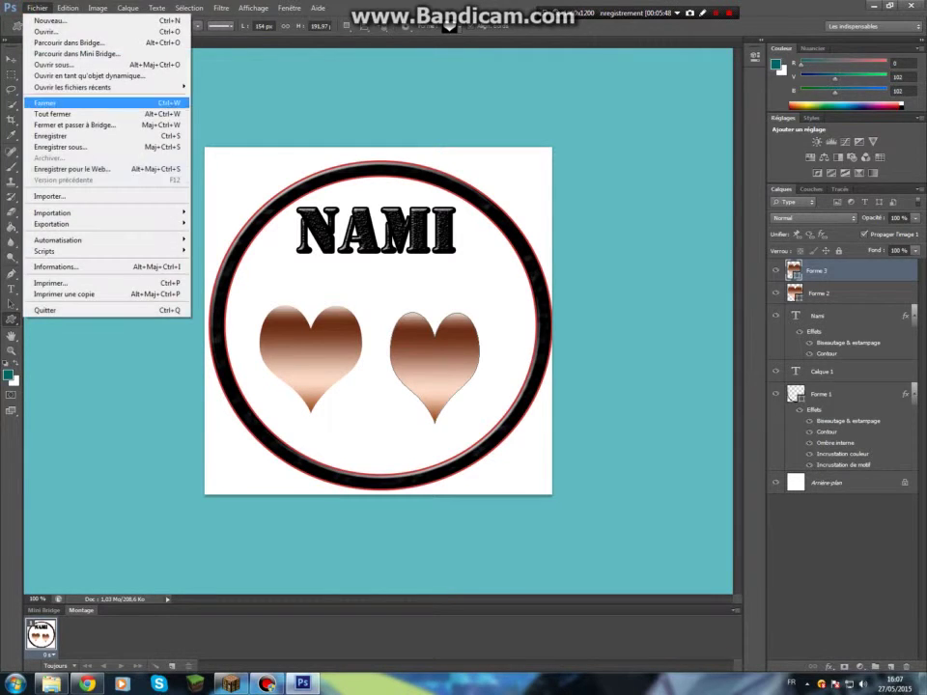
left_click(89, 147)
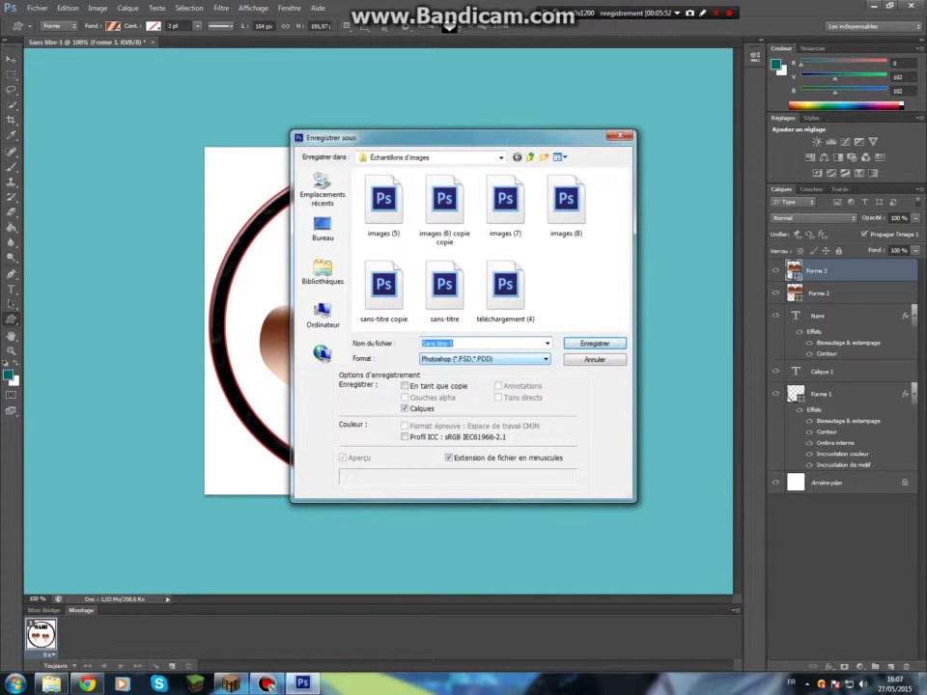
left_click(440, 358)
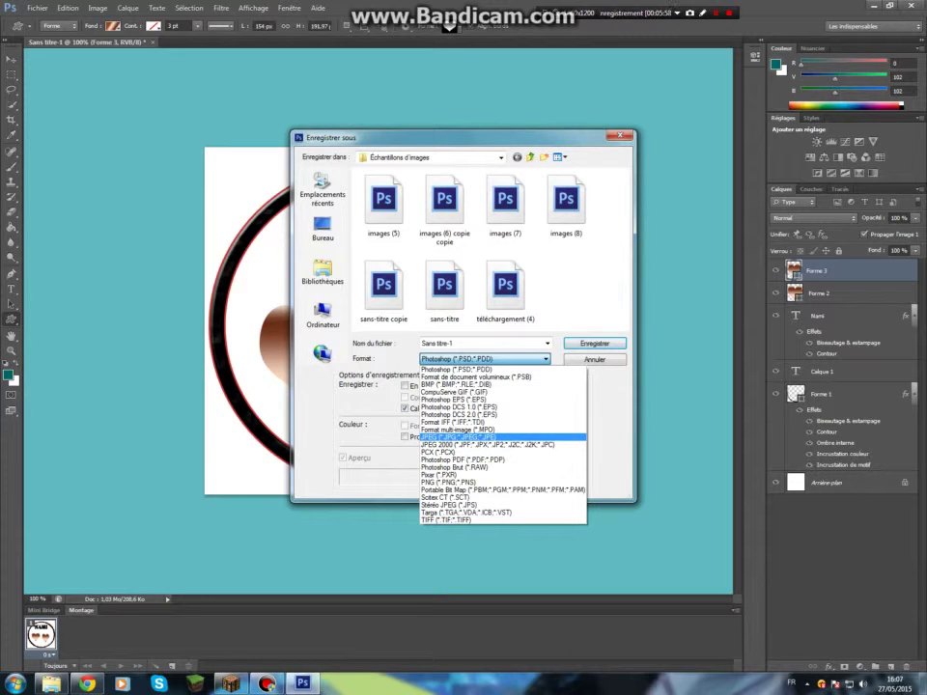
key("Return")
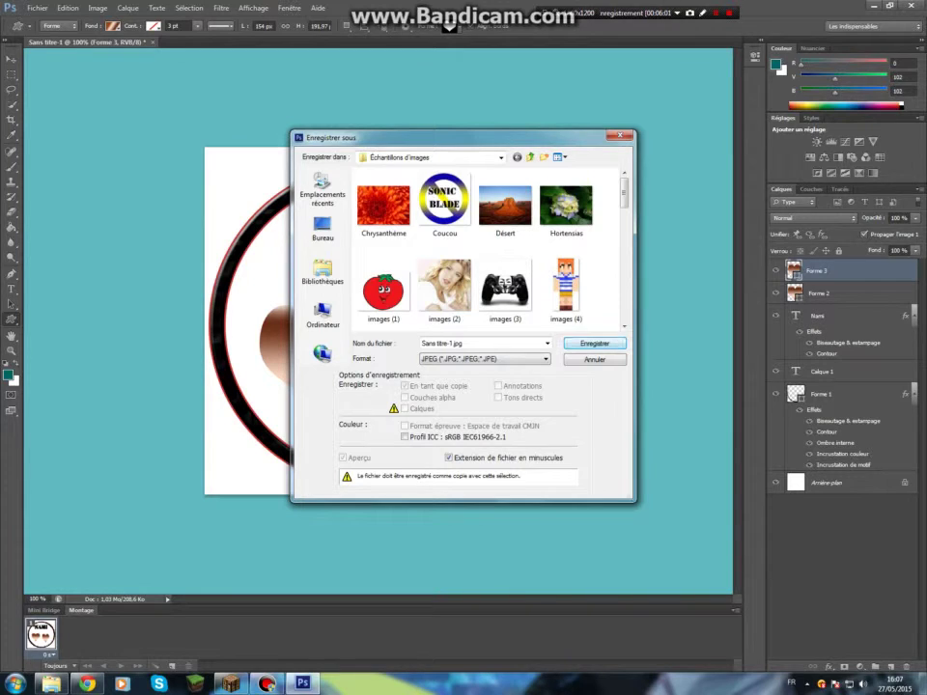
key("Return")
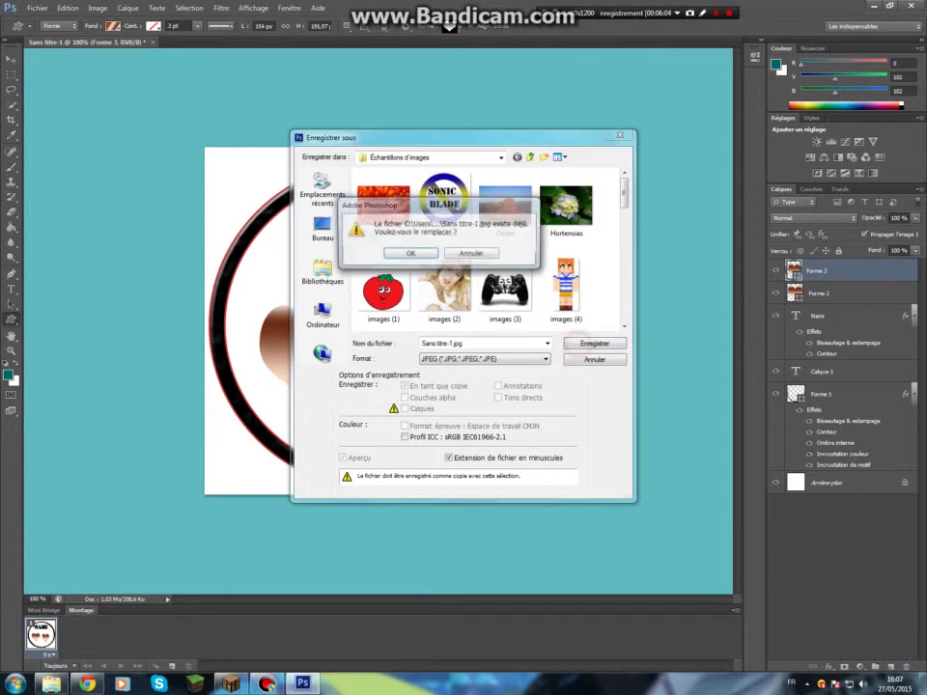
left_click(468, 254)
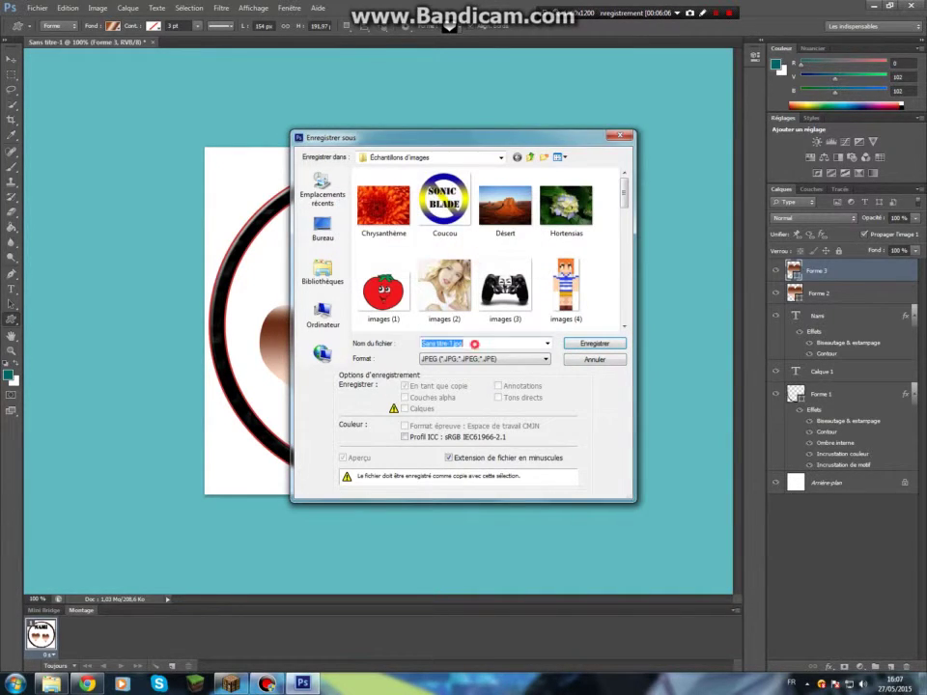
Save the JPEG as 'Namy' at Maximum quality, then quit Photoshop without saving
key("BackSpace")
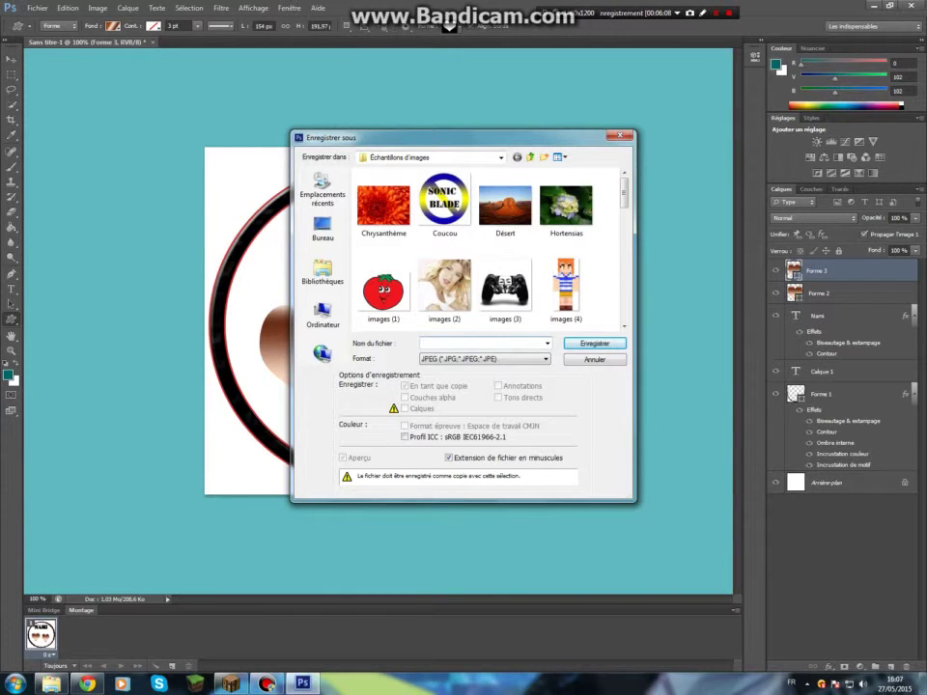
type("N")
type("amy")
left_click(594, 342)
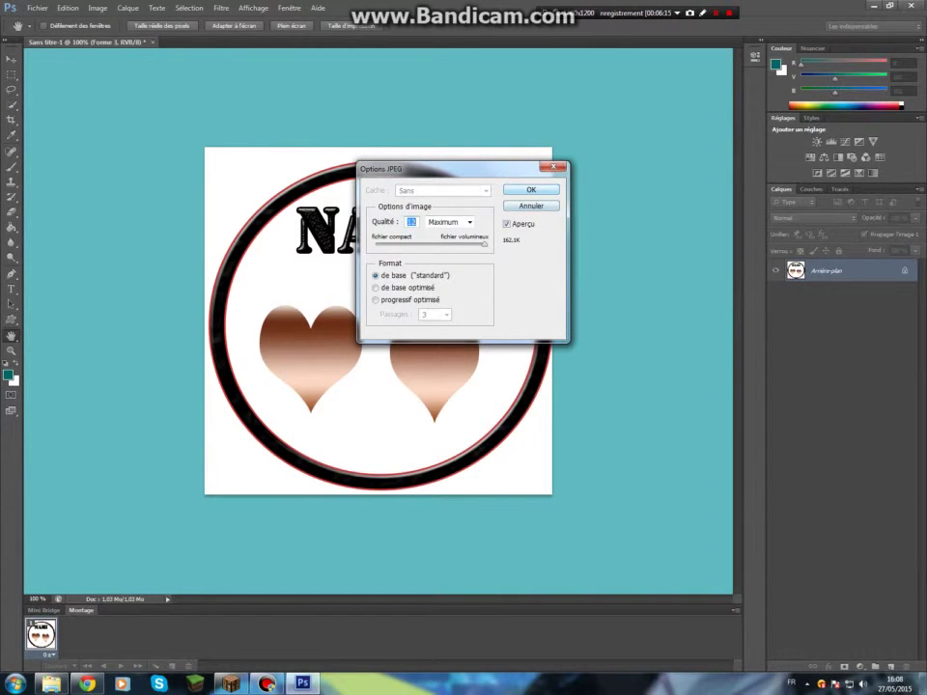
key("Return")
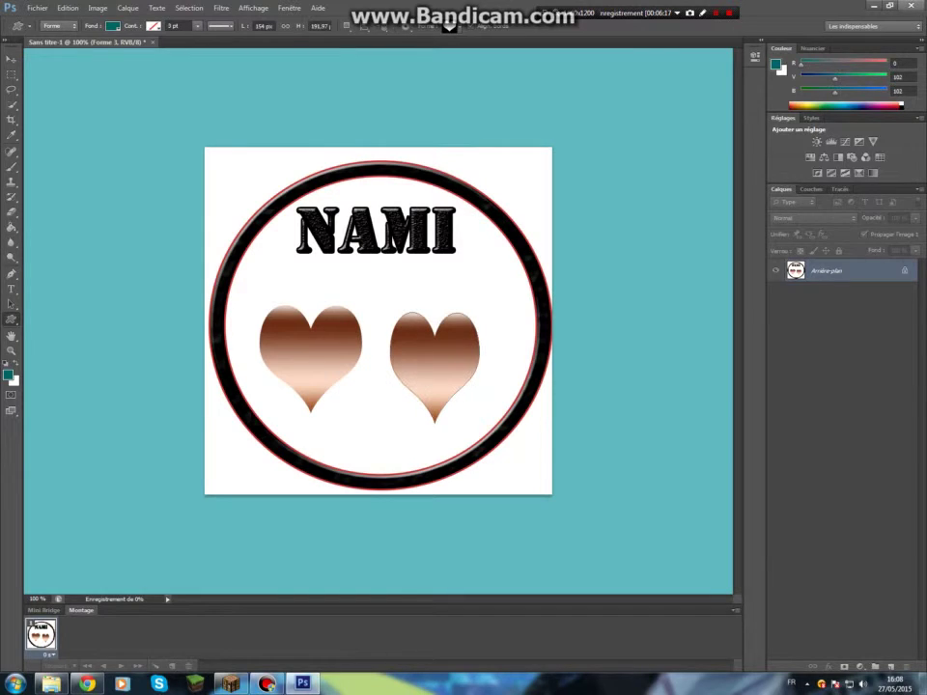
key("ctrl+q")
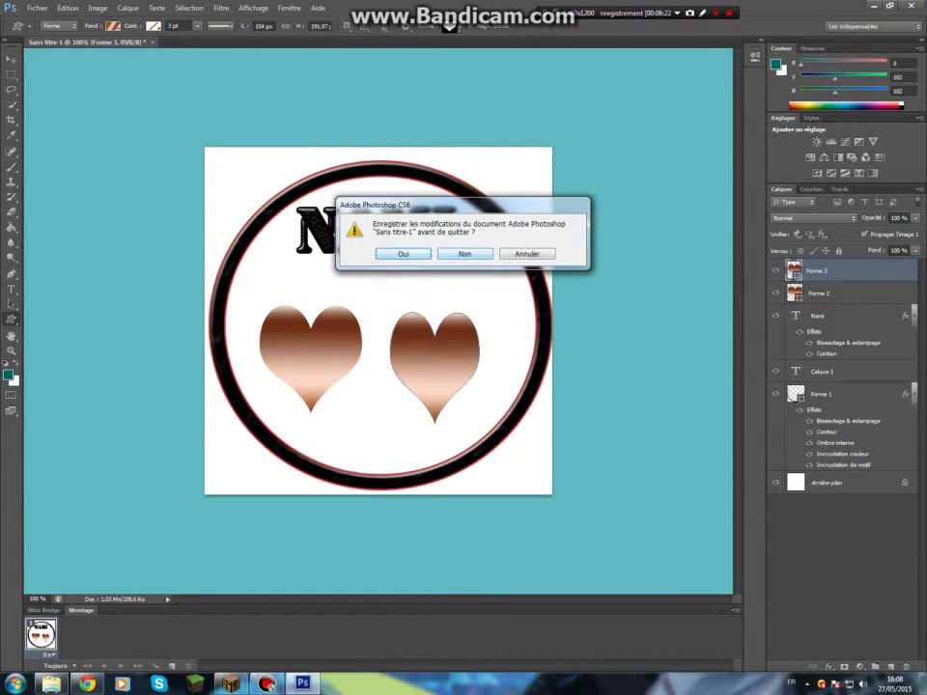
left_click(465, 253)
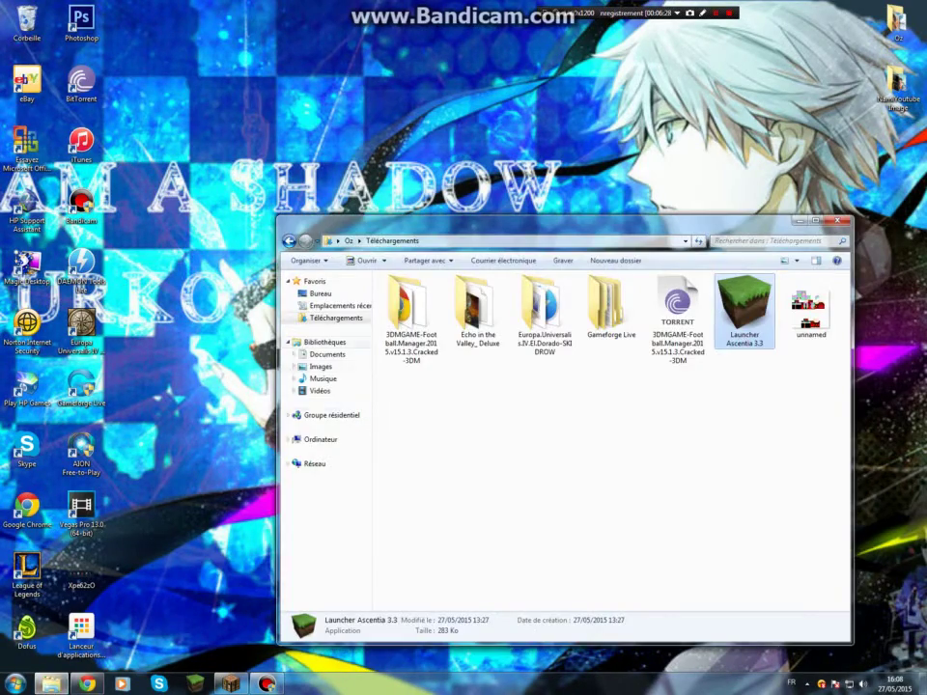
Open the Namiyt JPEG from Images > Échantillons d'images in Photo Viewer
left_click(319, 367)
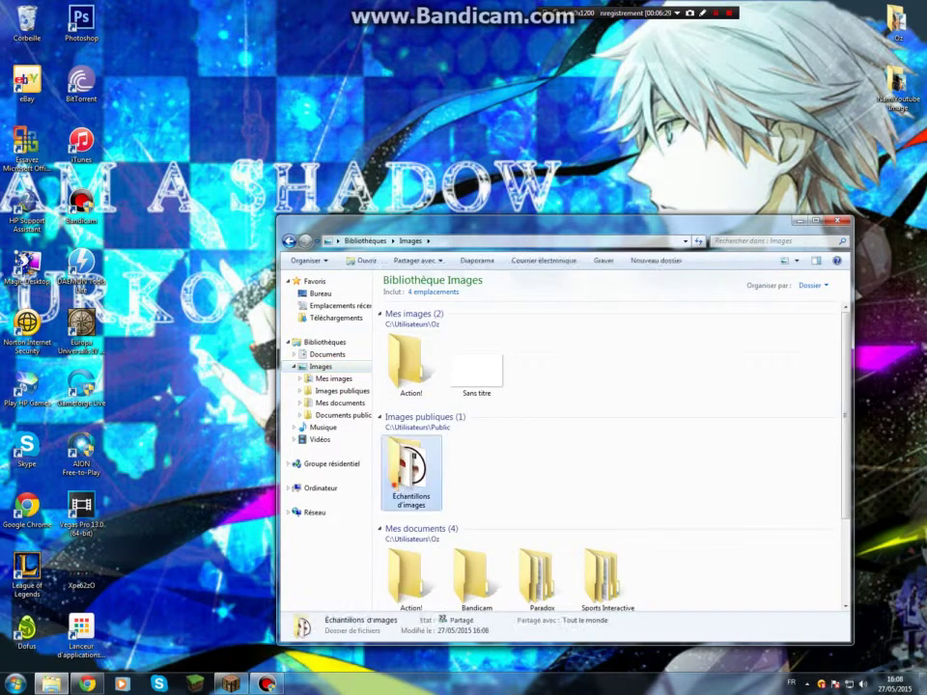
double_click(411, 471)
scroll(673, 424, "down", 3)
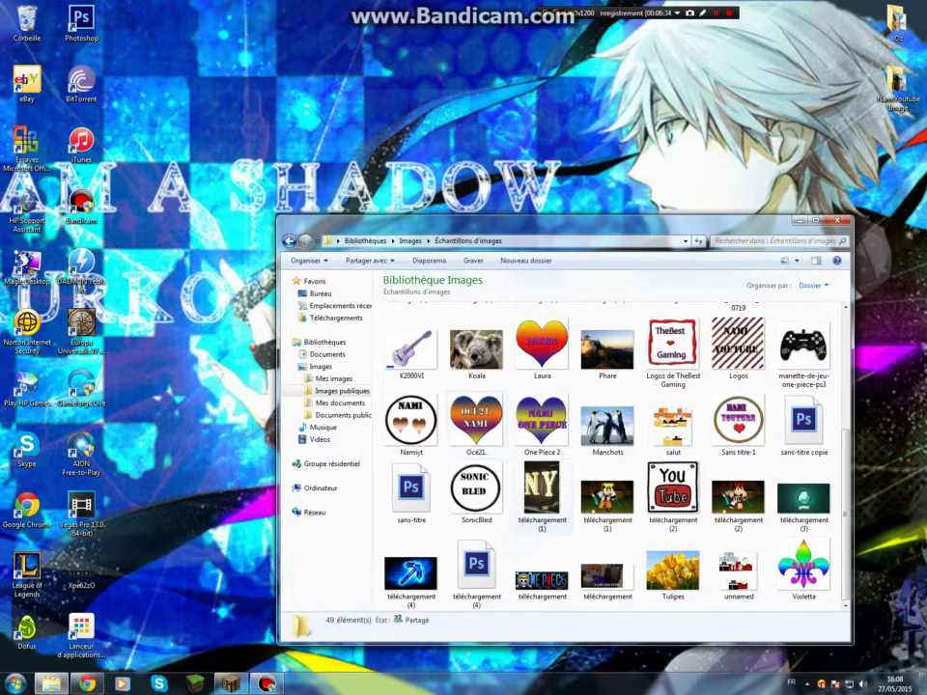
left_click(412, 436)
double_click(412, 436)
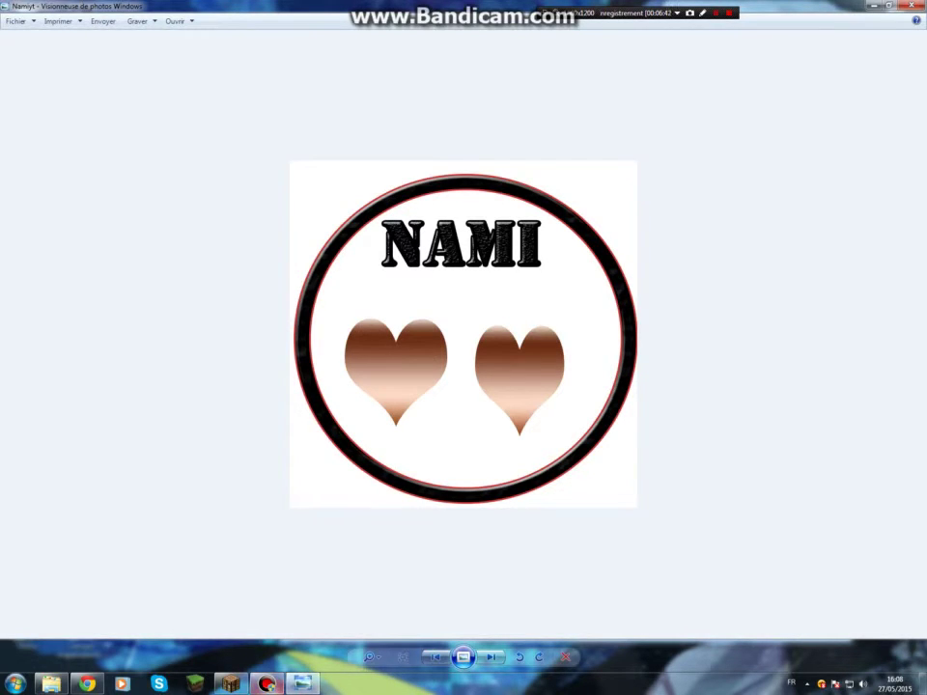
Zoom in on the Namiyt badge with Photo Viewer's zoom slider
left_click(368, 656)
mouse_move(372, 659)
left_mouse_down()
mouse_move(371, 637)
mouse_move(371, 668)
left_mouse_up()
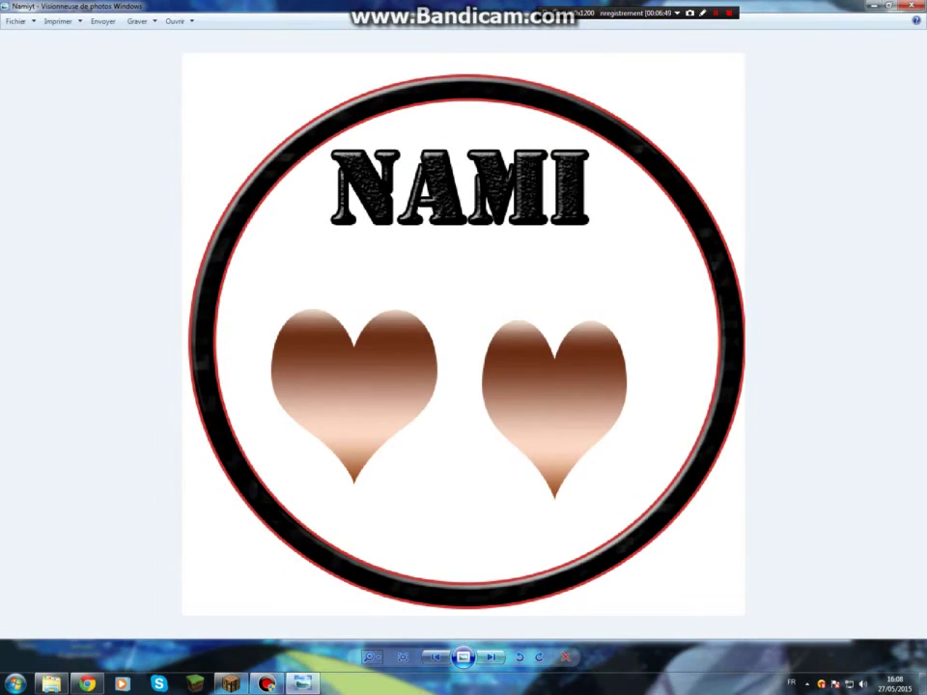